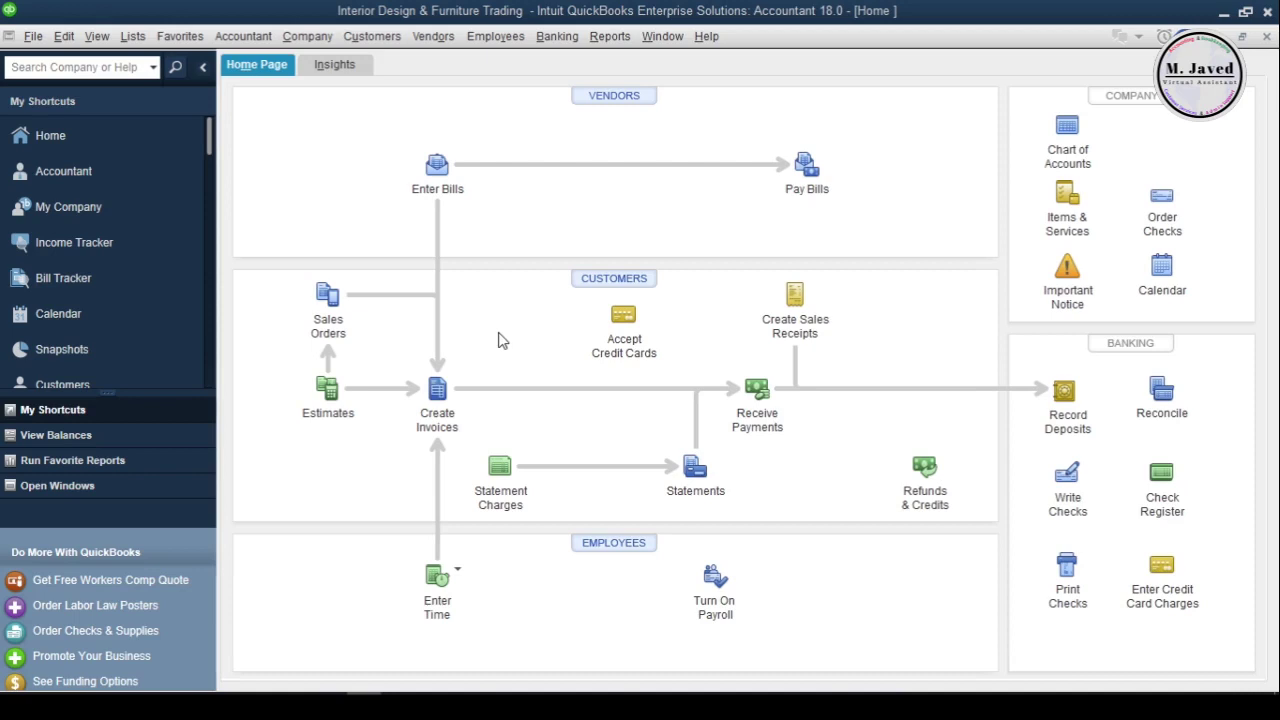
Step: Open the Vendor Center and start Paste from Excel, continuing to Add/Edit Multiple List Entries for vendors
left_click(612, 97)
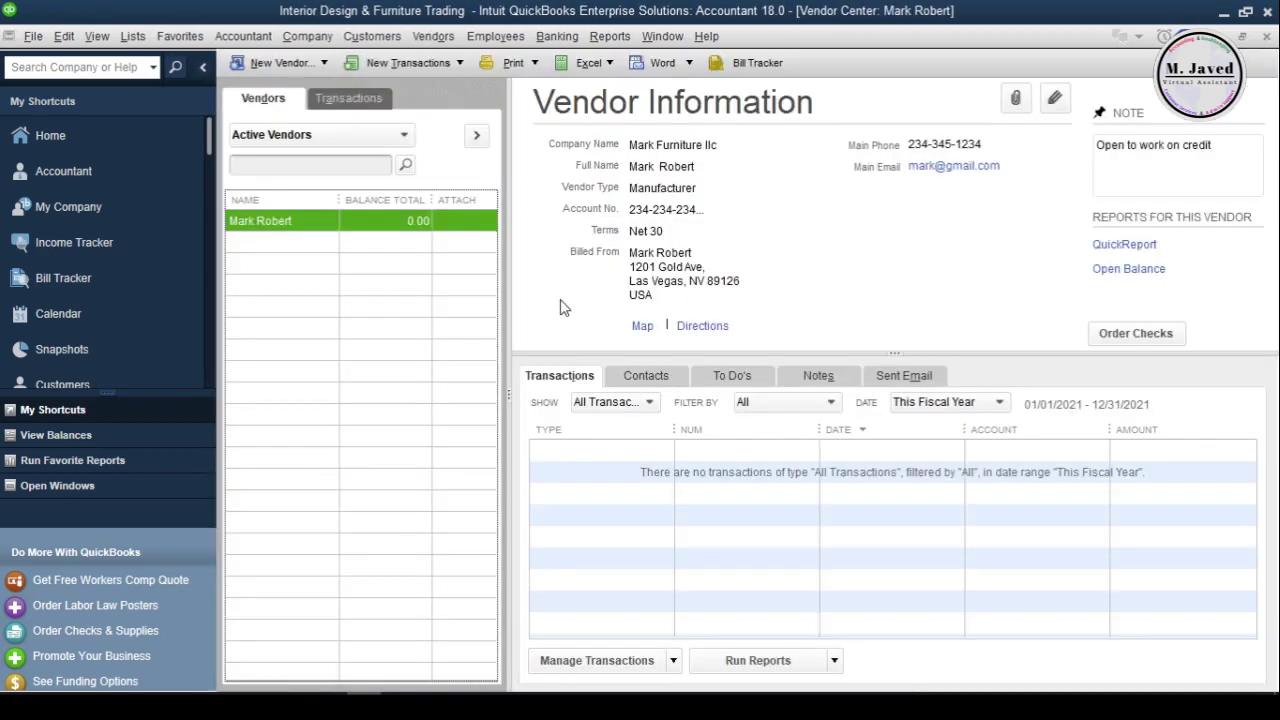
left_click(594, 66)
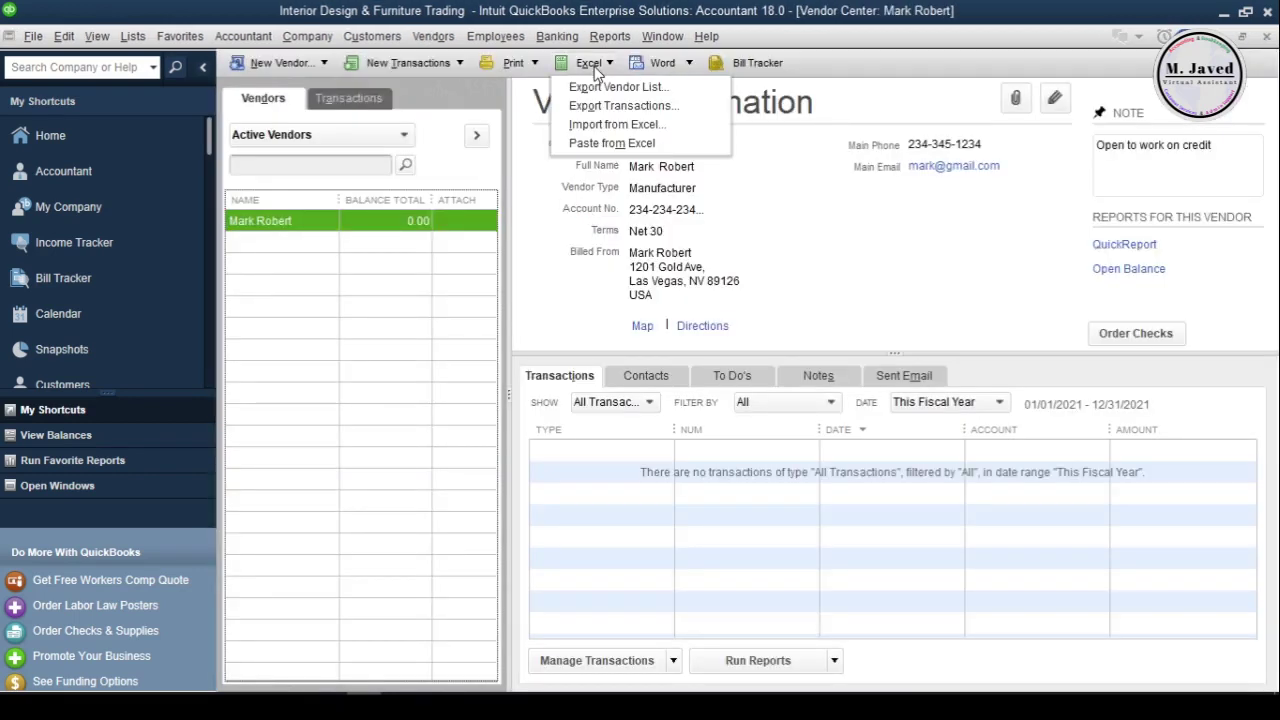
left_click(688, 136)
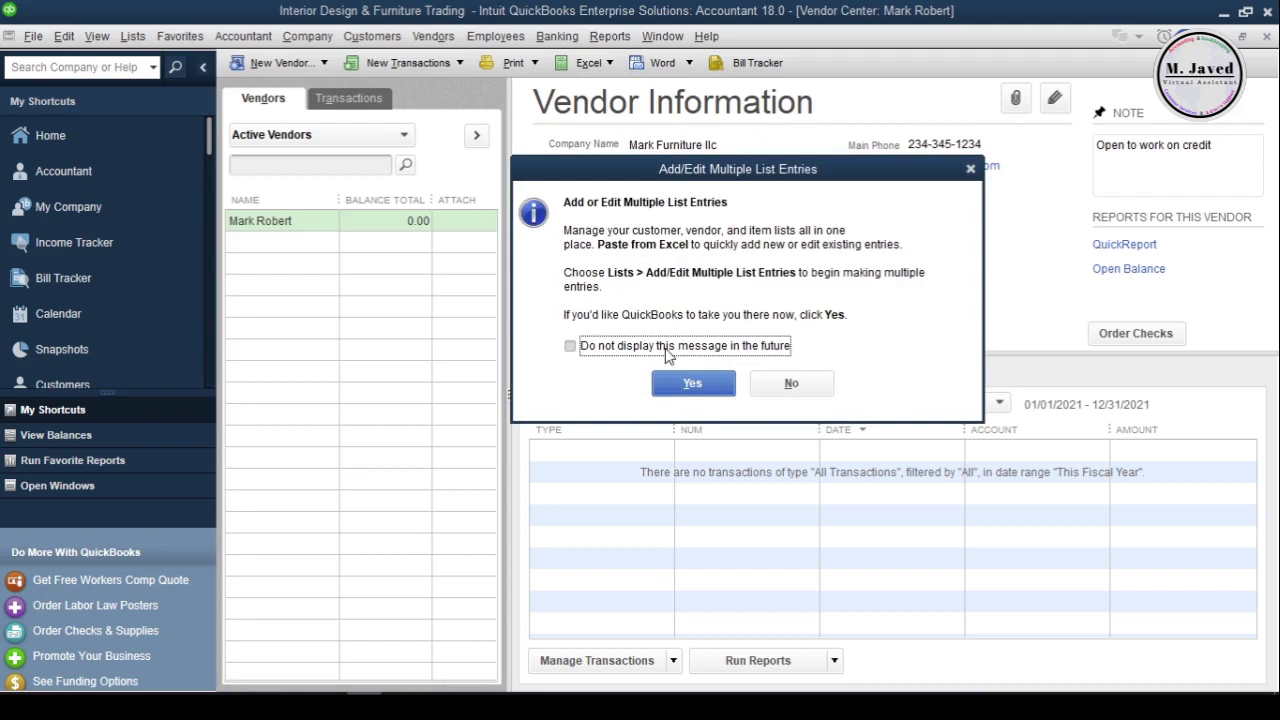
left_click(684, 384)
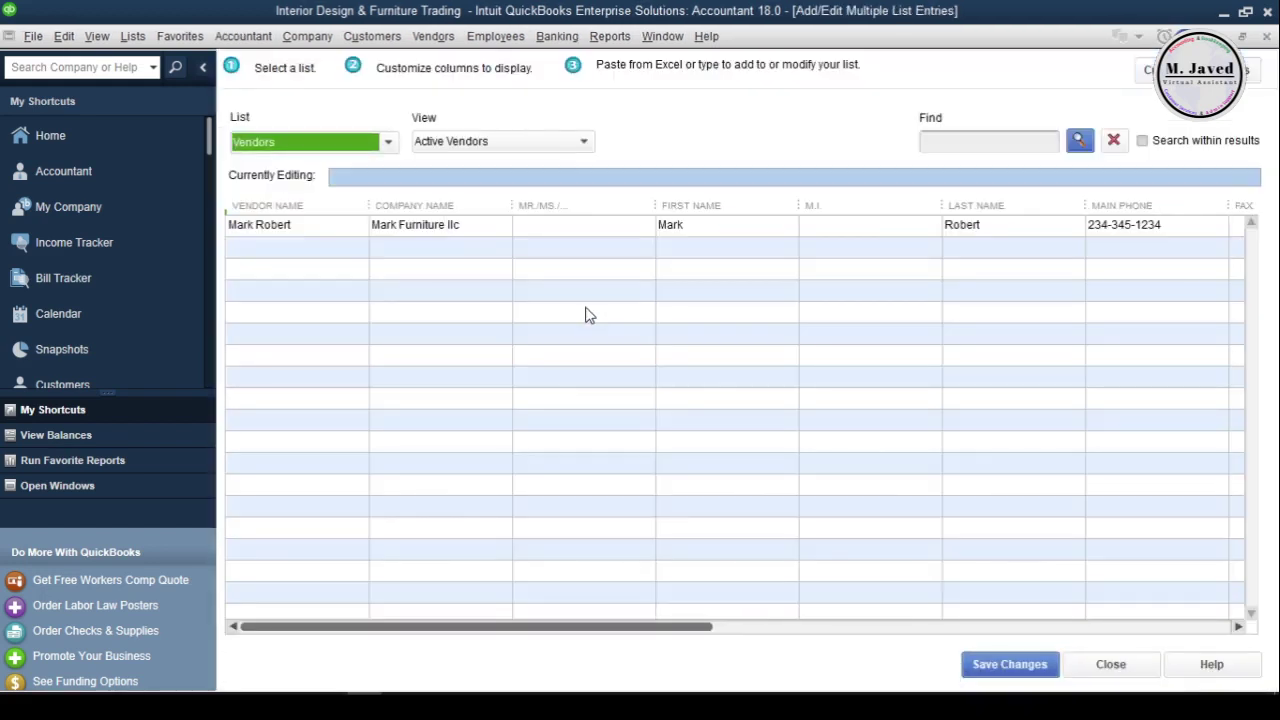
Step: Examine the available list types, vendor view filters and Custom Filter search options without changing them
key("Tab")
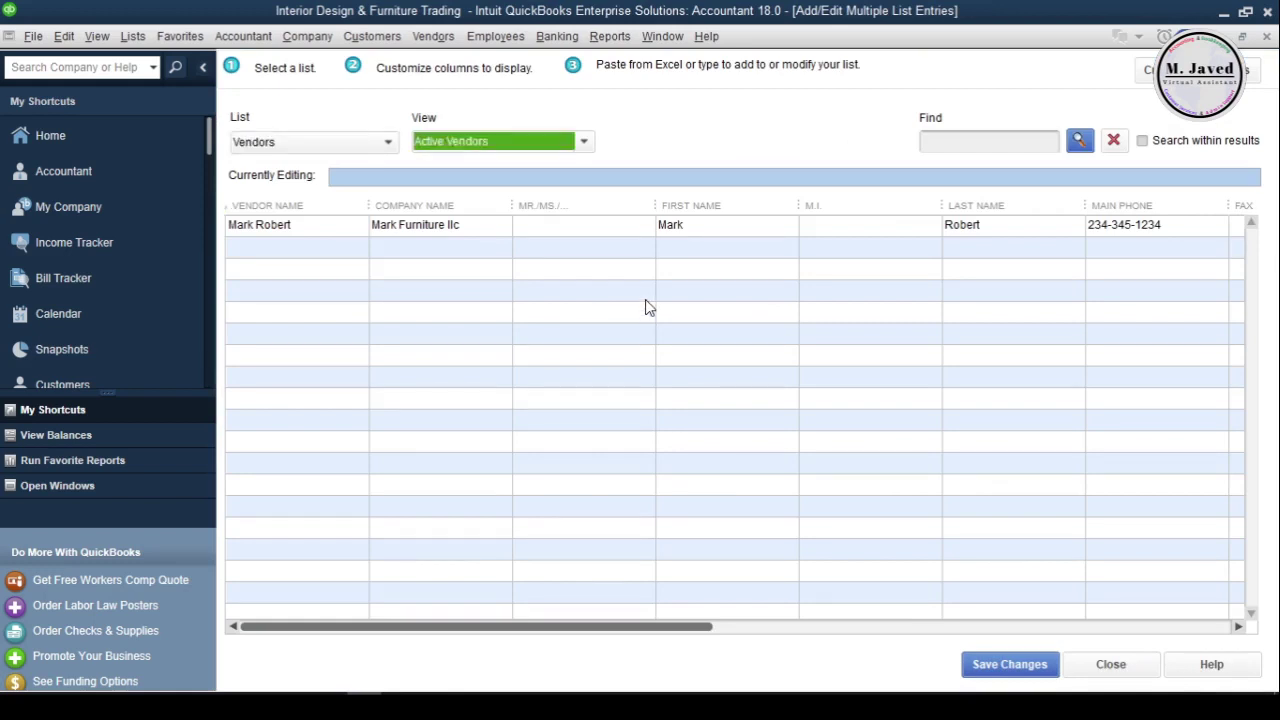
left_click(585, 143)
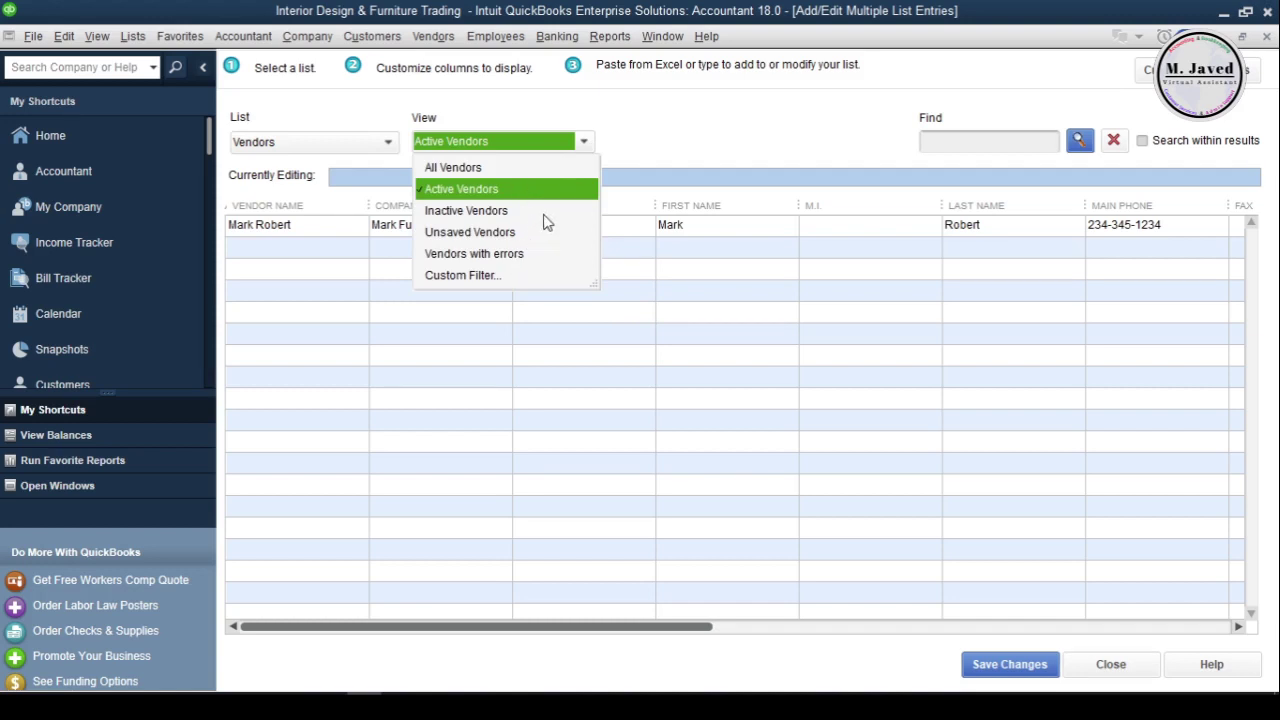
left_click(630, 150)
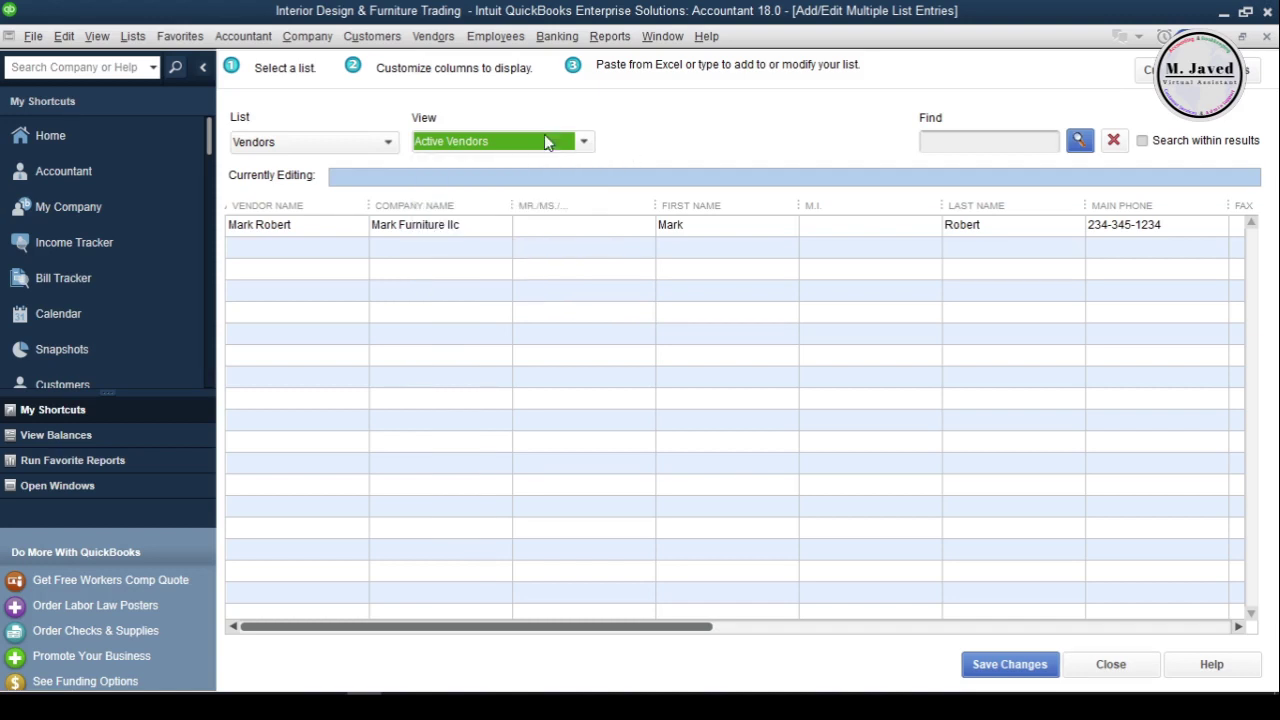
left_click(388, 146)
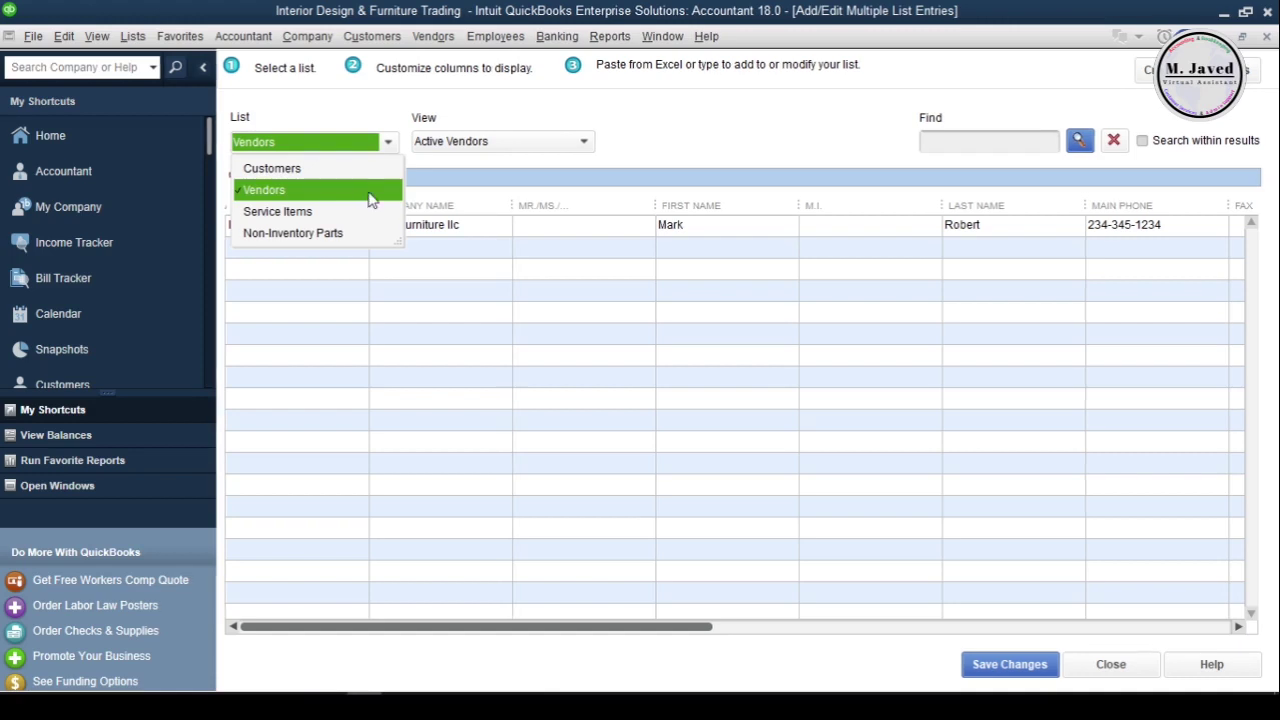
left_click(660, 152)
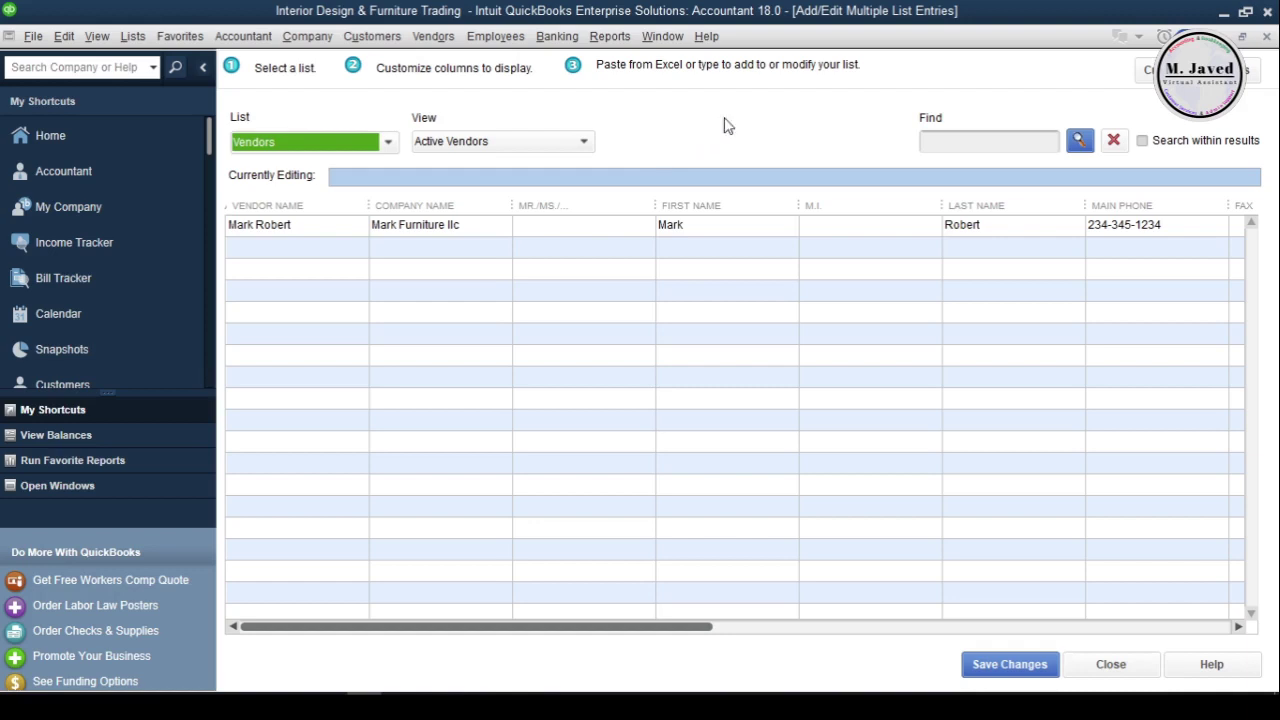
left_click(946, 140)
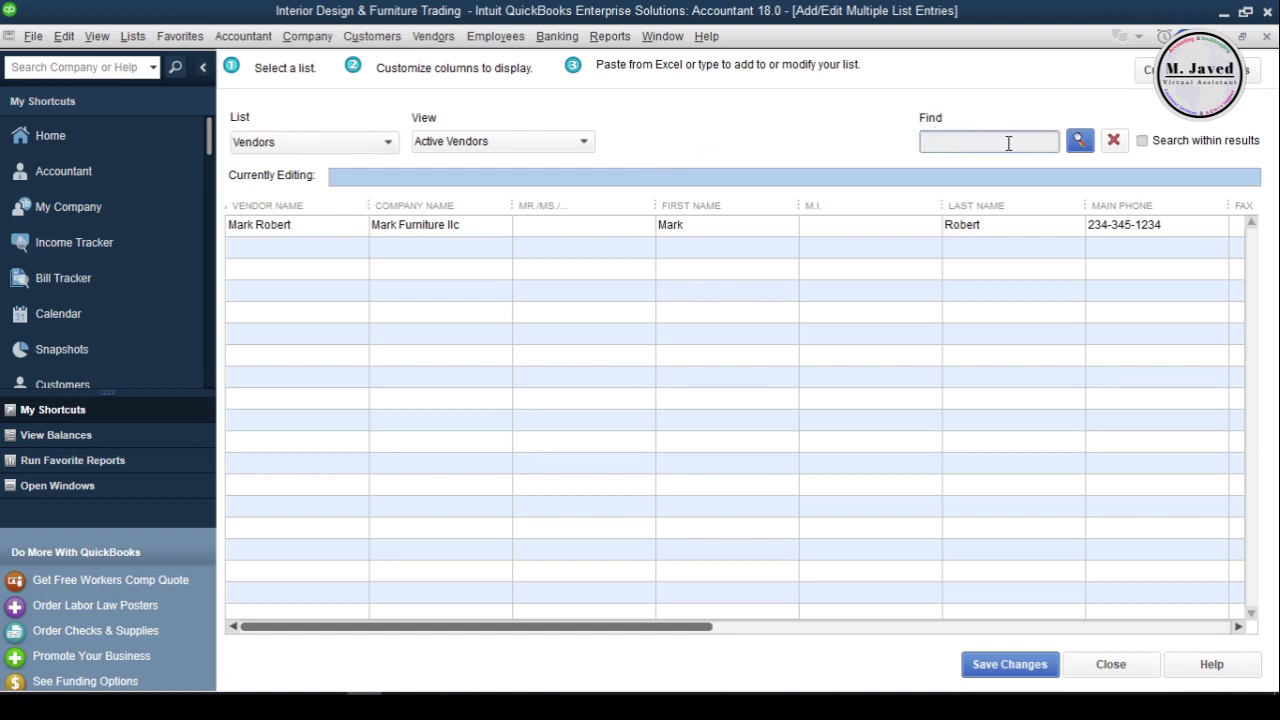
left_click(1080, 140)
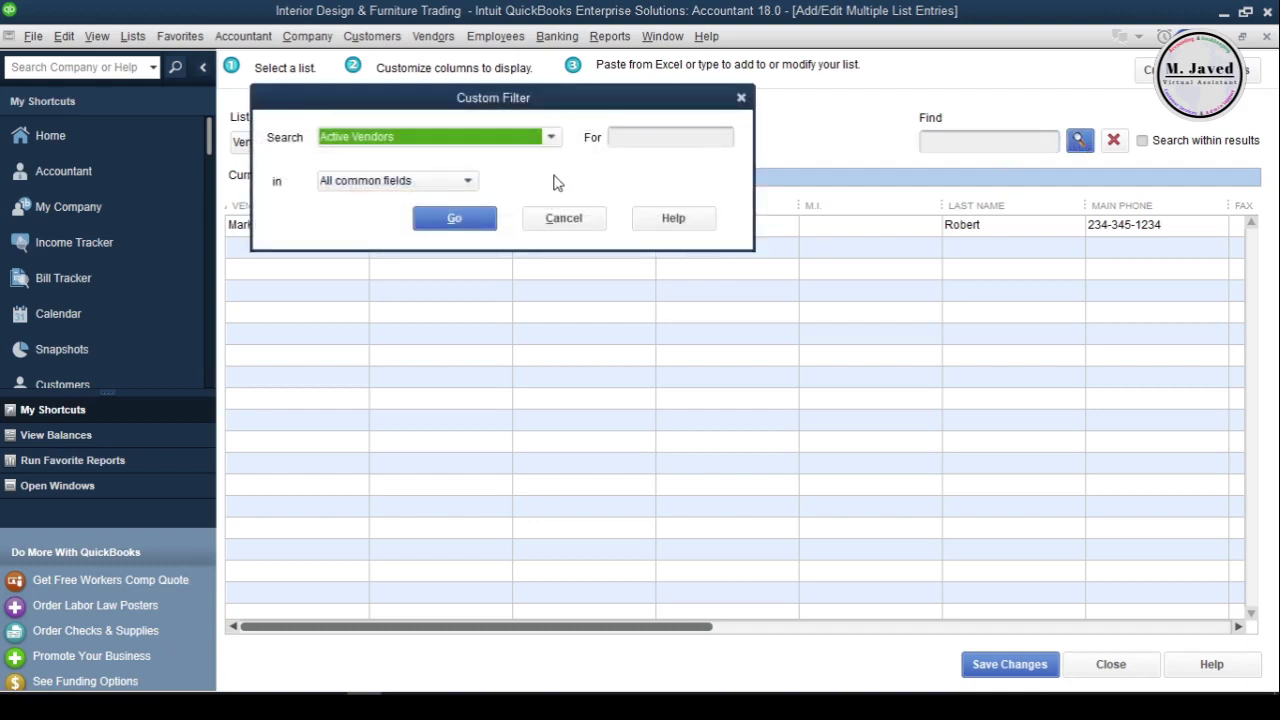
left_click(468, 181)
left_click(470, 186)
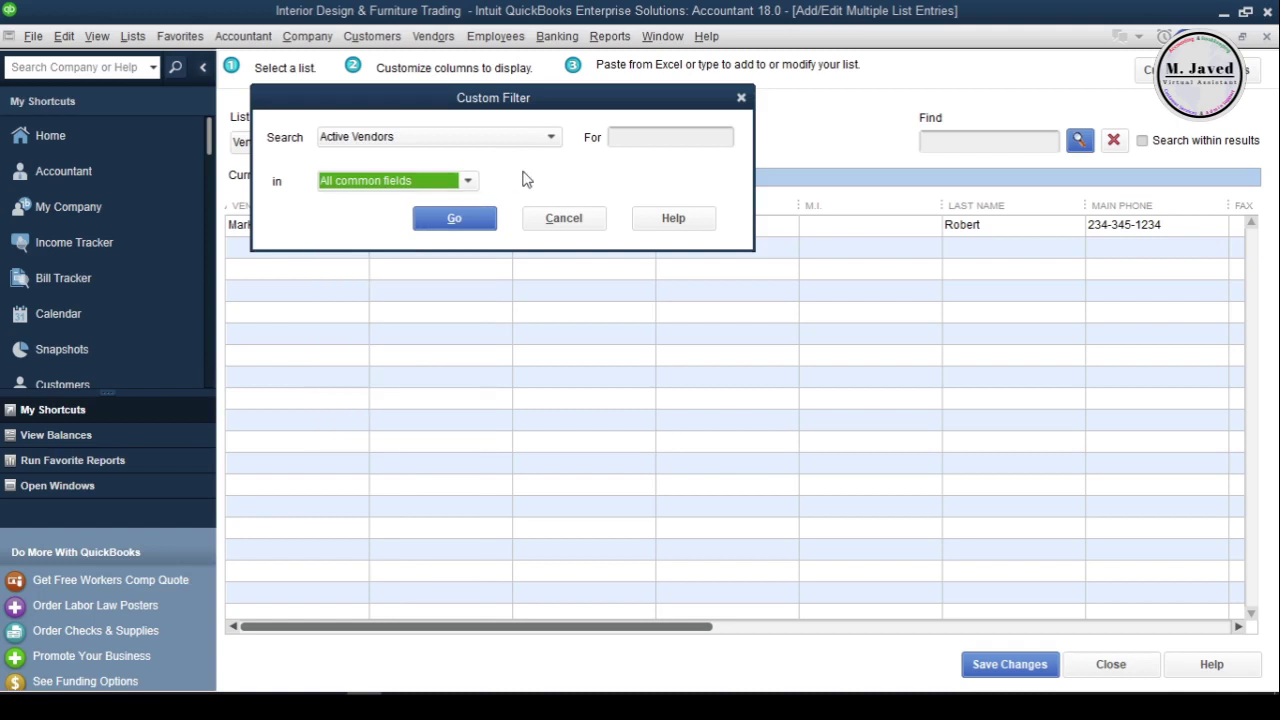
left_click(563, 218)
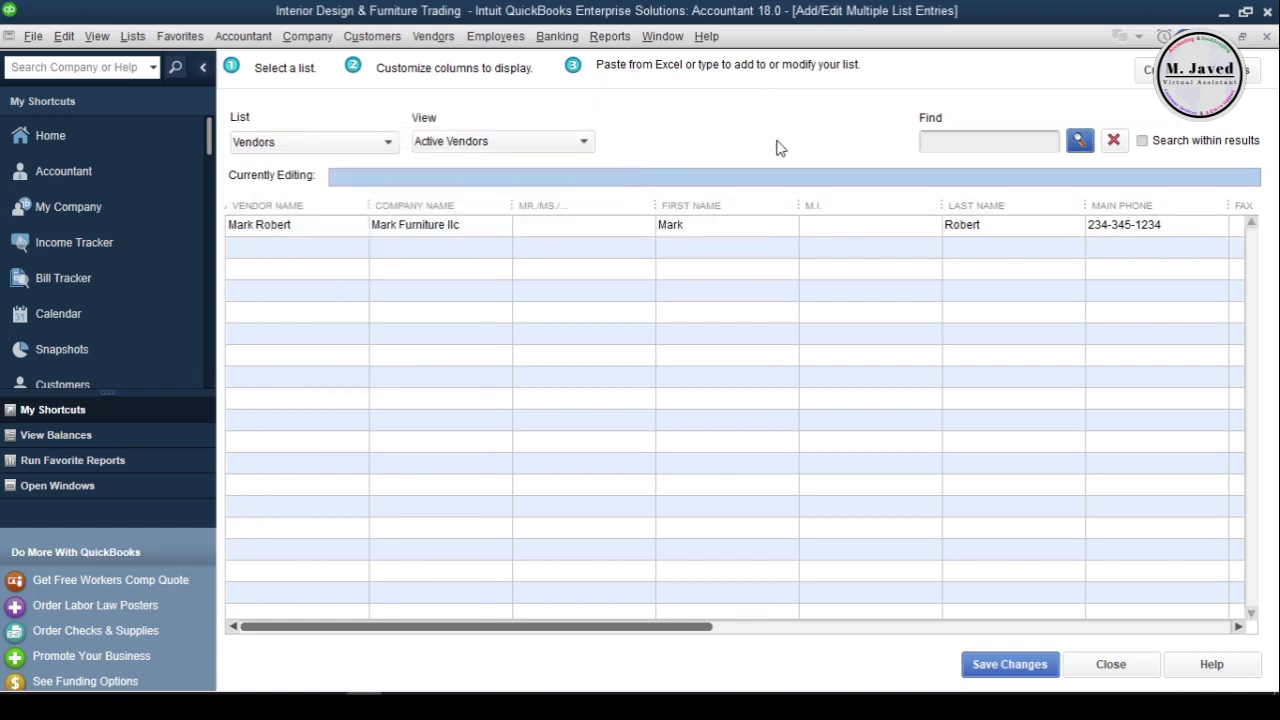
Step: Switch to the desktop, open the Vendors list workbook in Excel and restore its window to a smaller size
left_click(1225, 14)
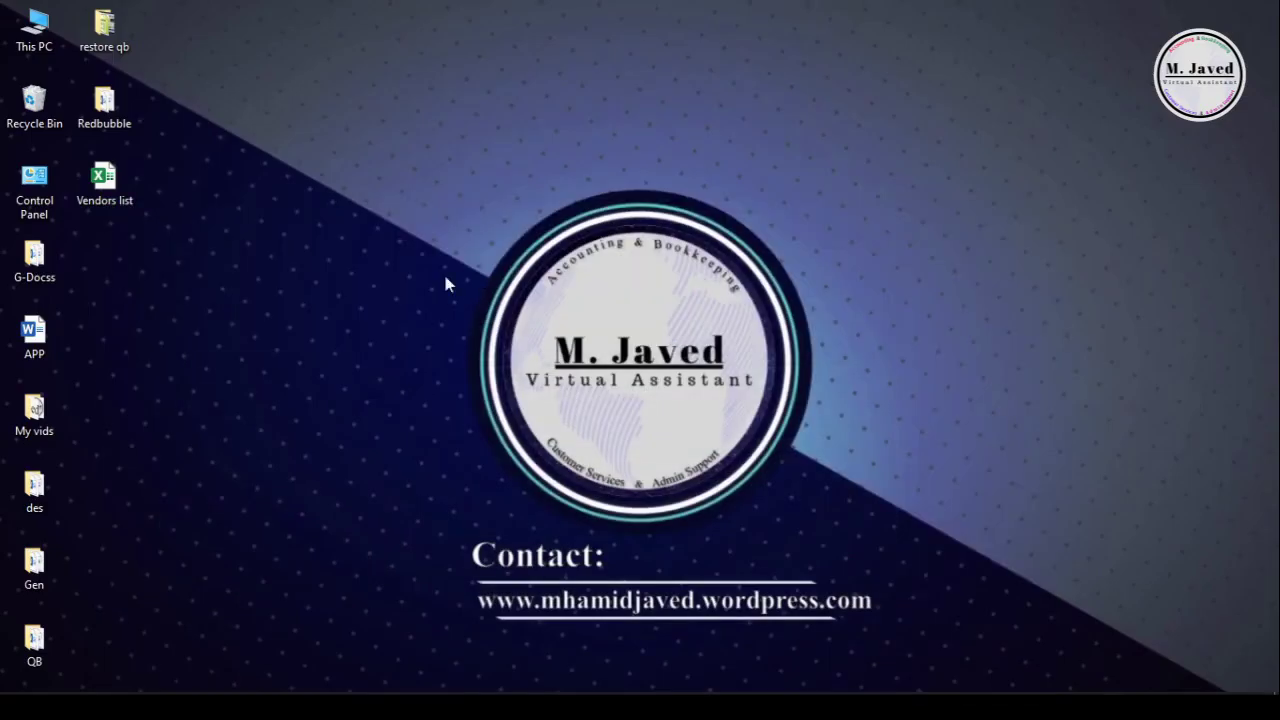
double_click(106, 185)
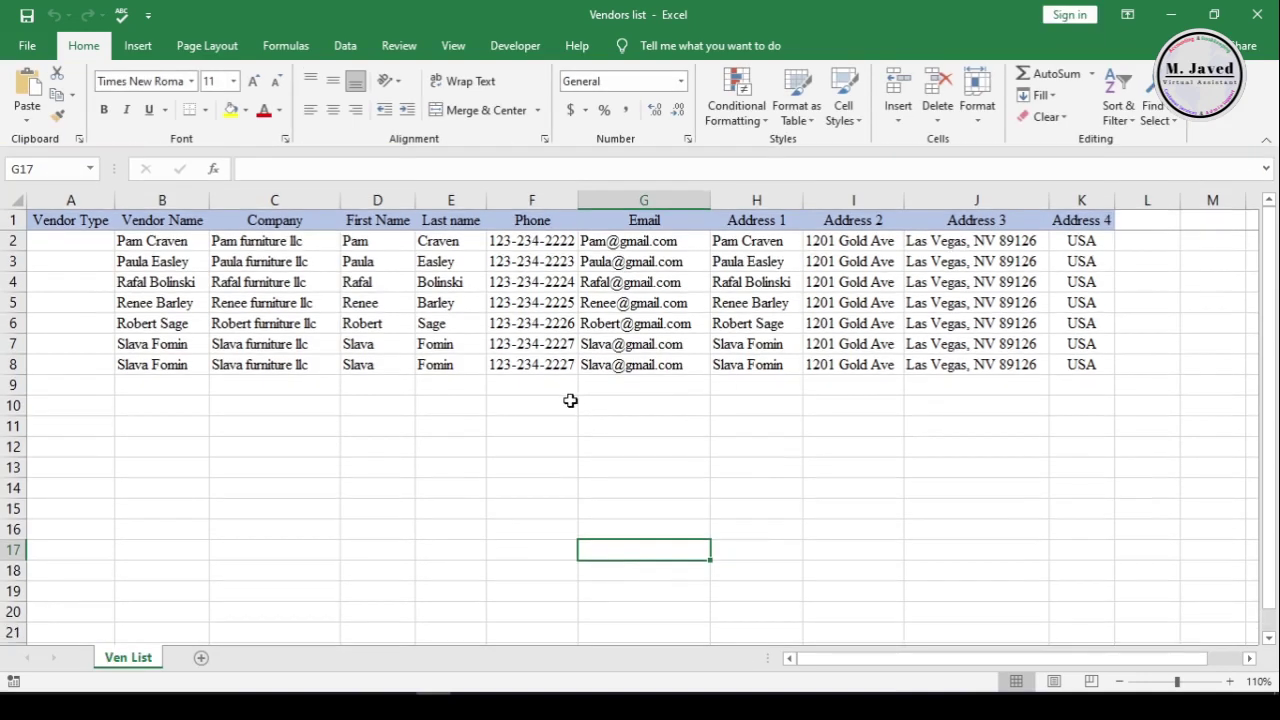
left_click(571, 404)
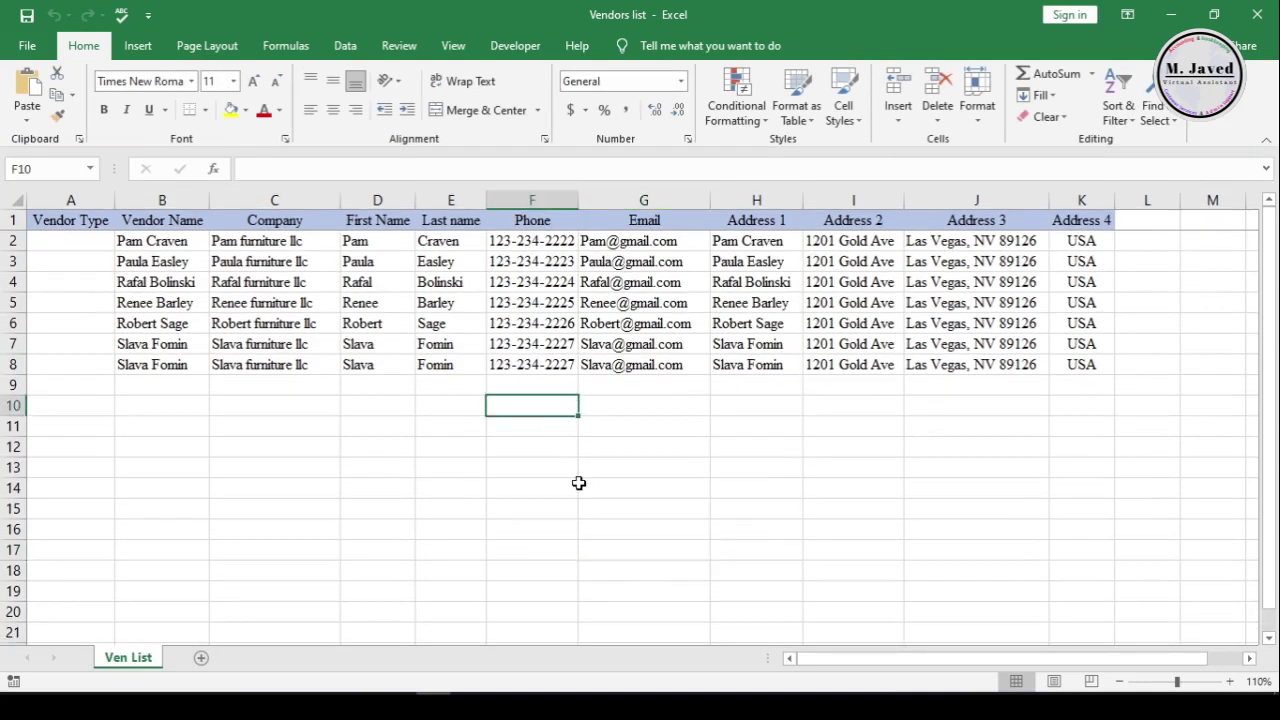
left_click(1213, 14)
left_click_drag(728, 48, 746, 74)
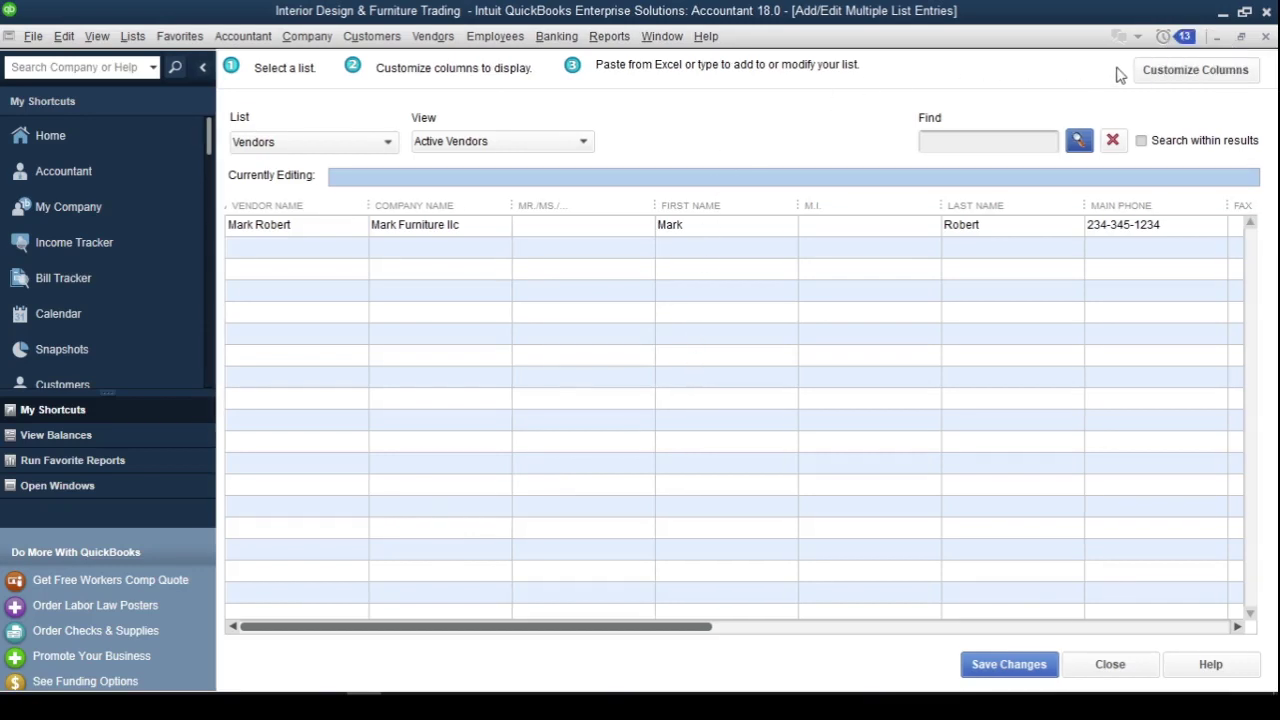
Step: In QuickBooks, customize the vendor list columns by removing Mr./Ms./..., M.I., Fax and Alt. Phone from the chosen columns
left_click(1158, 83)
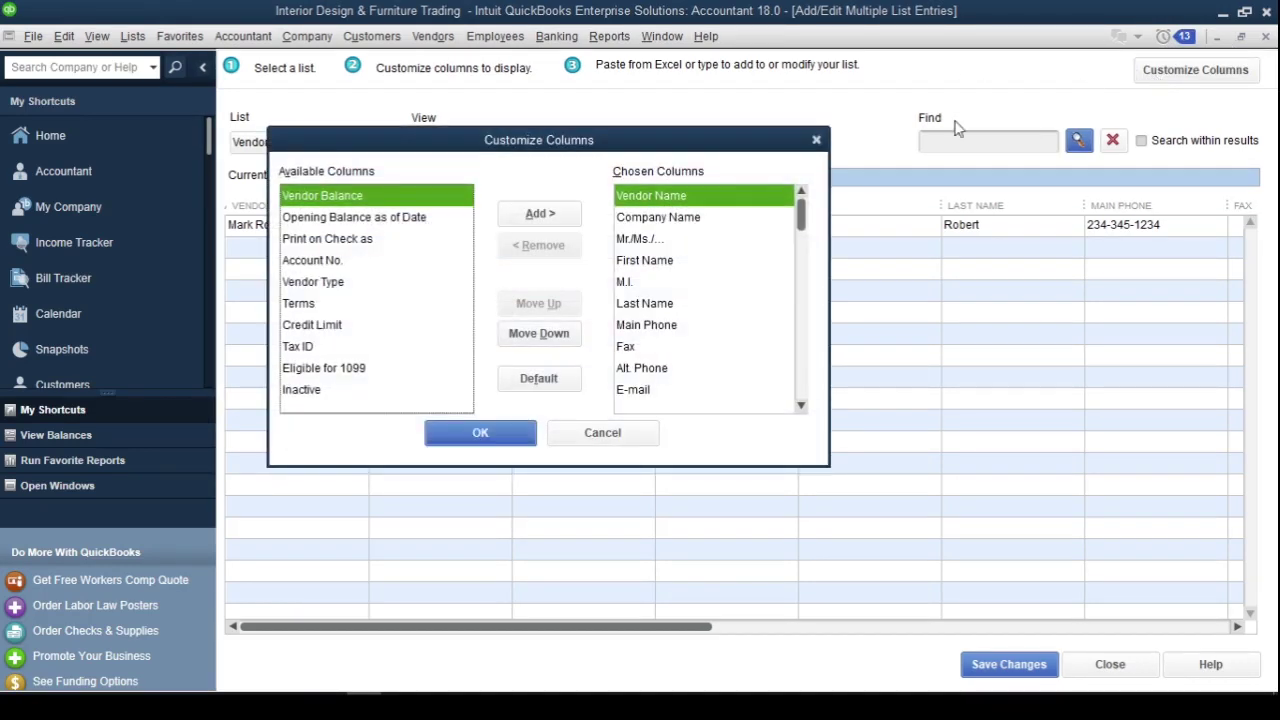
left_click_drag(610, 143, 634, 264)
left_click(703, 362)
left_click(566, 366)
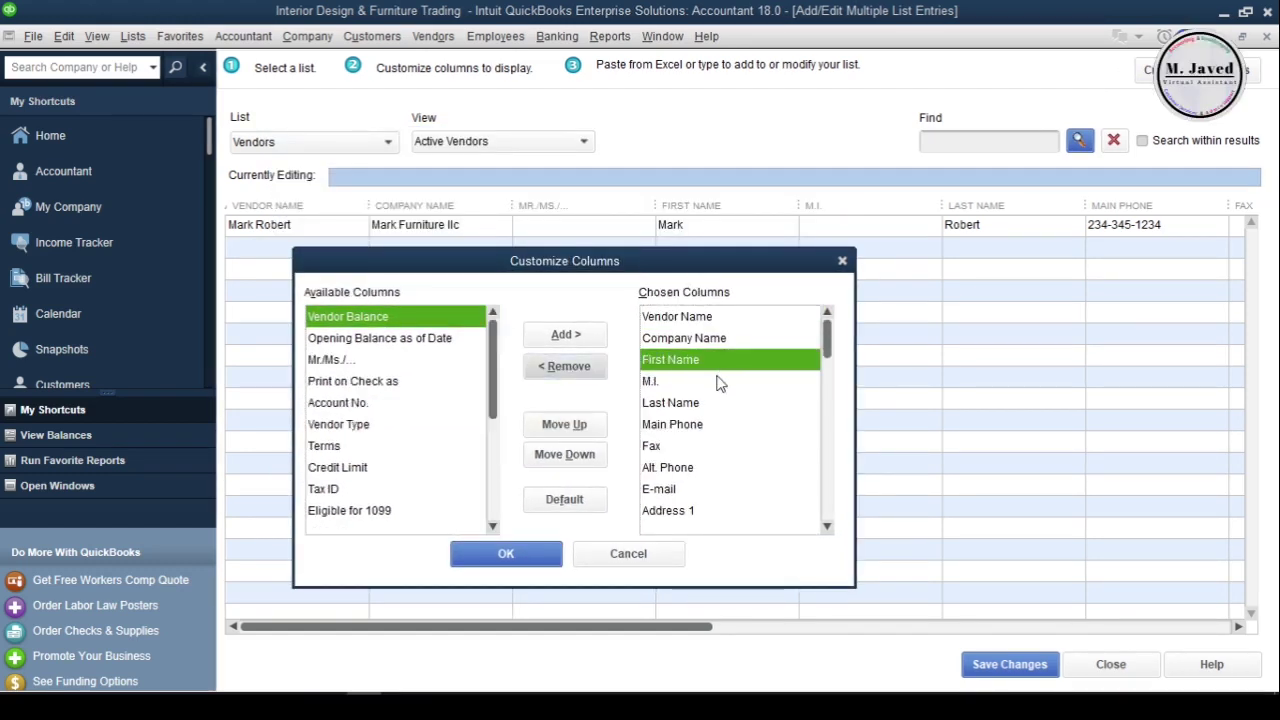
left_click(670, 381)
left_click(566, 366)
left_click(728, 424)
left_click(566, 366)
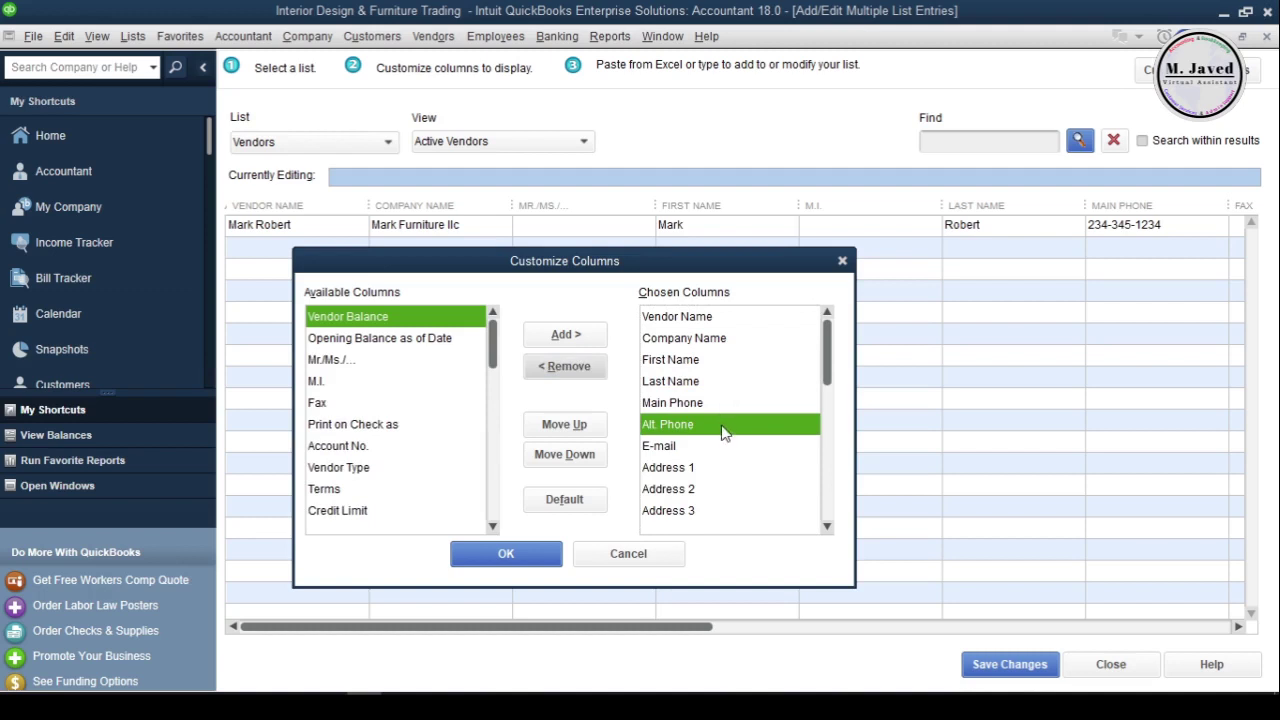
left_click(566, 366)
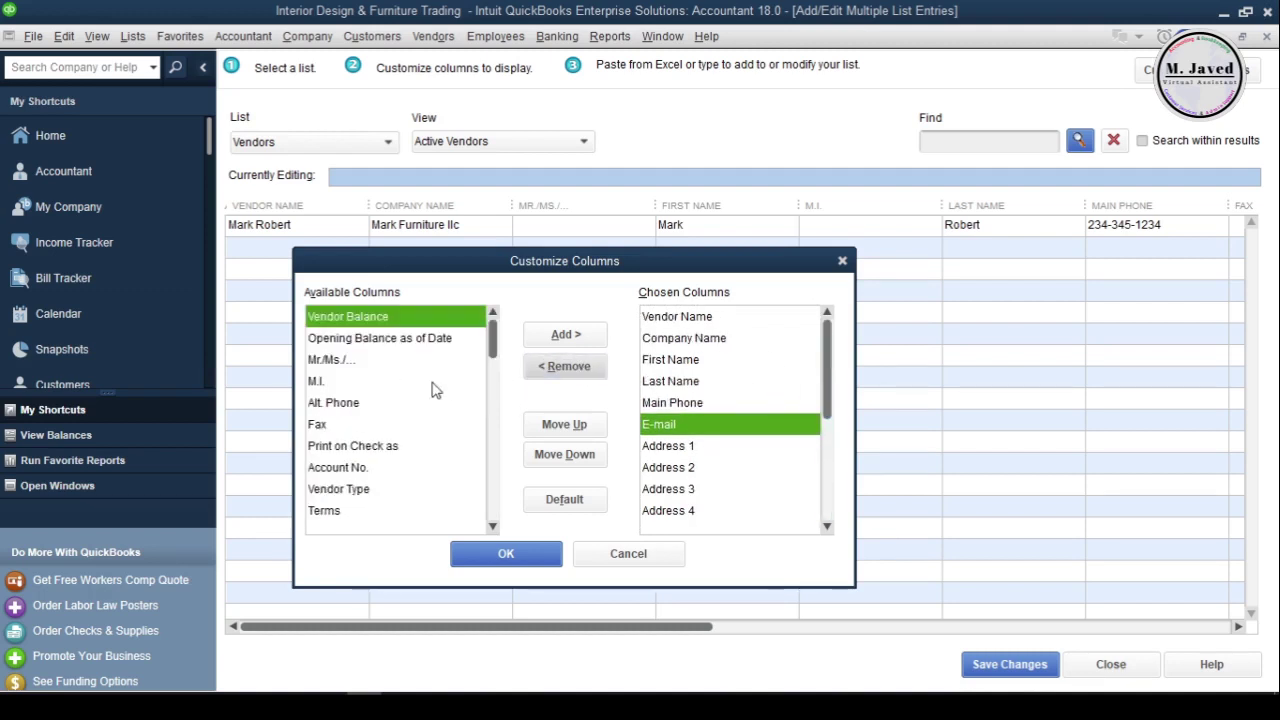
Step: Add Vendor Type to the chosen columns, move it to the first position and apply the column layout
left_click(390, 488)
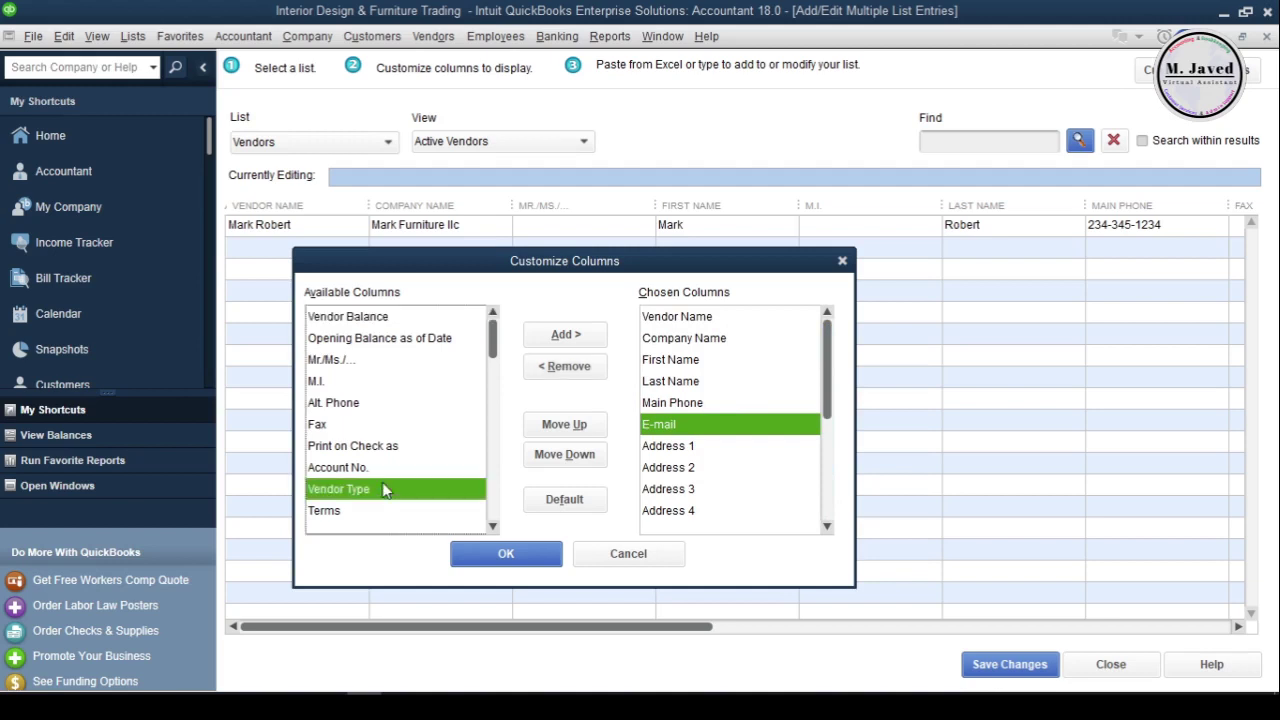
left_click(566, 335)
left_click(674, 510)
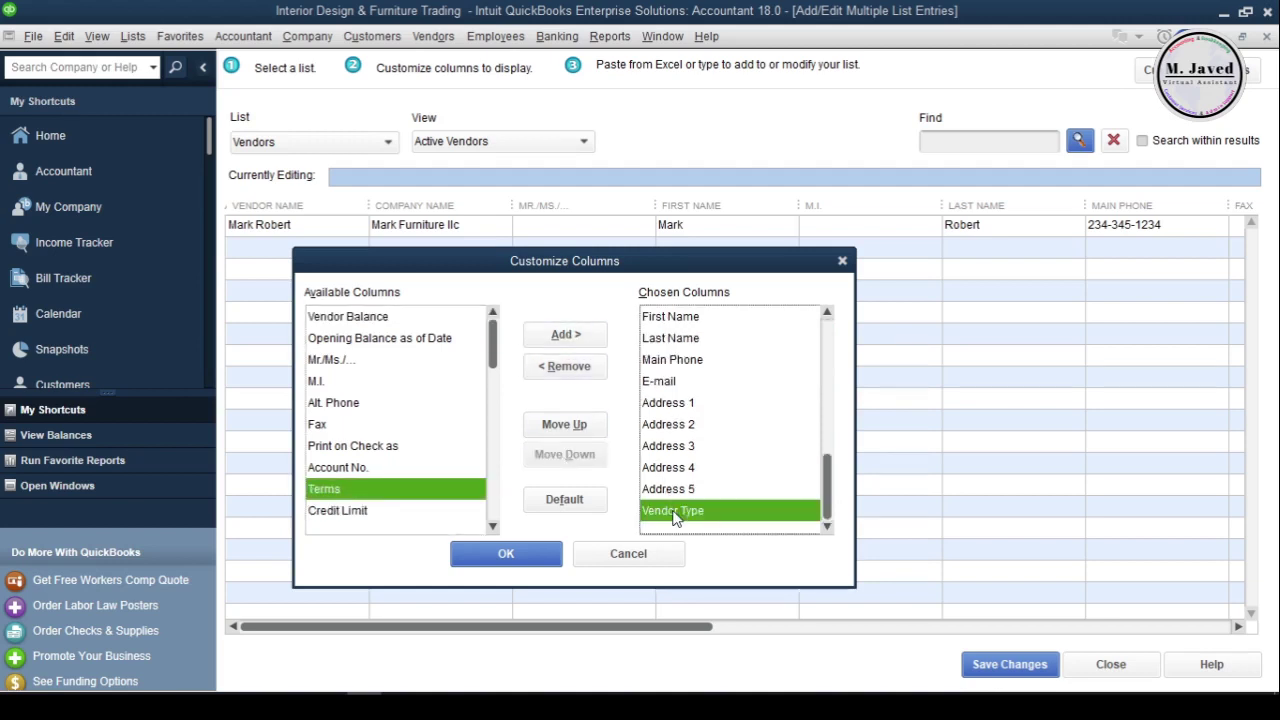
left_click(564, 424)
left_click(564, 424)
left_click(572, 433)
left_click(572, 433)
left_click(572, 433)
left_click(572, 433)
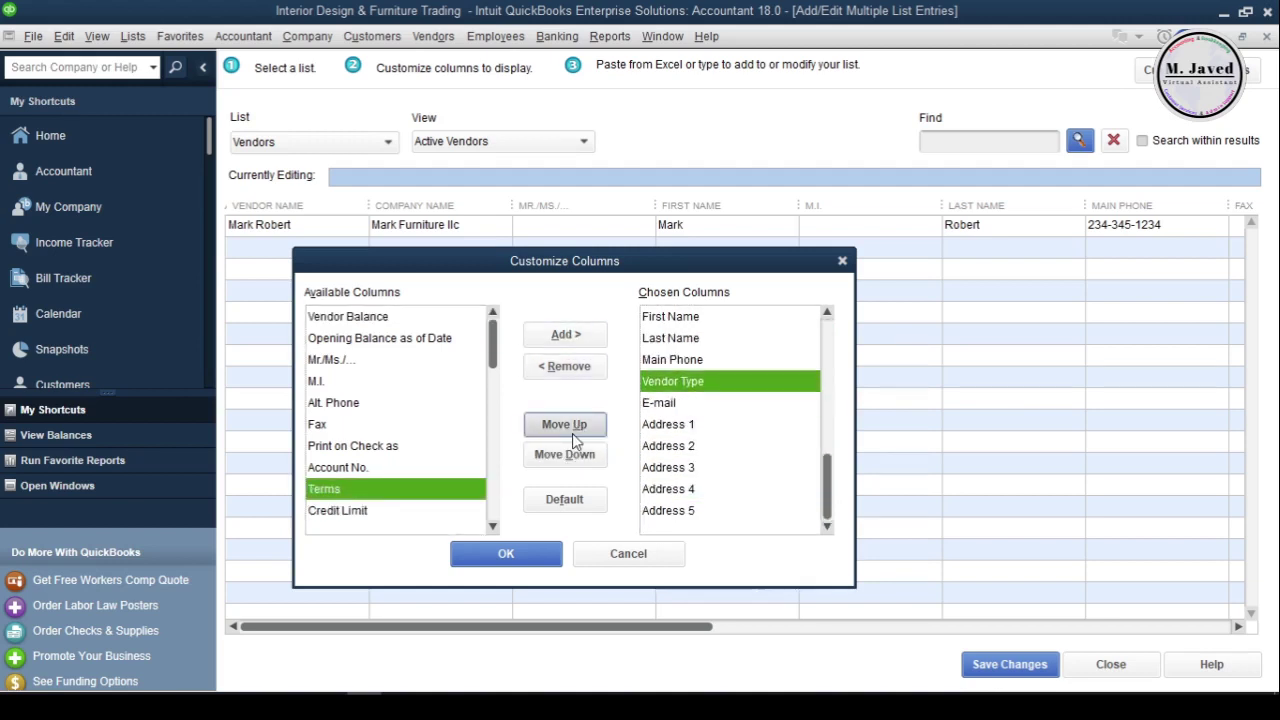
double_click(572, 433)
double_click(572, 433)
left_click(572, 433)
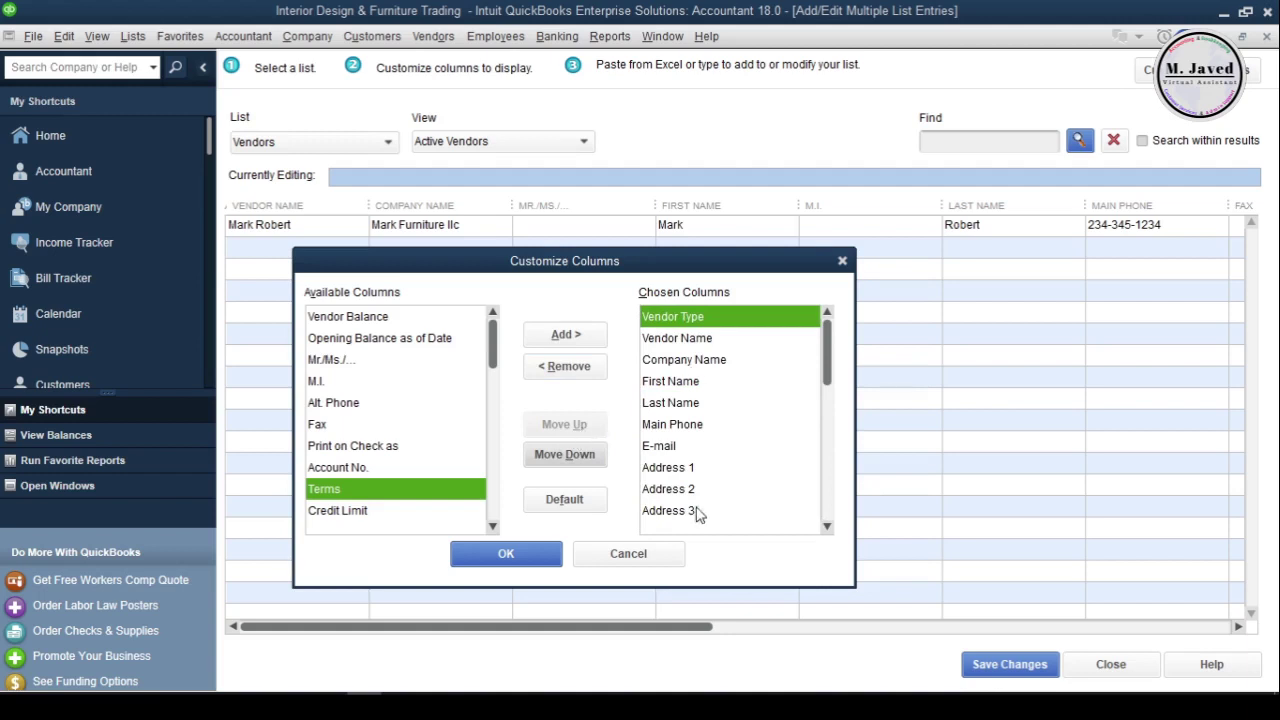
left_click(520, 555)
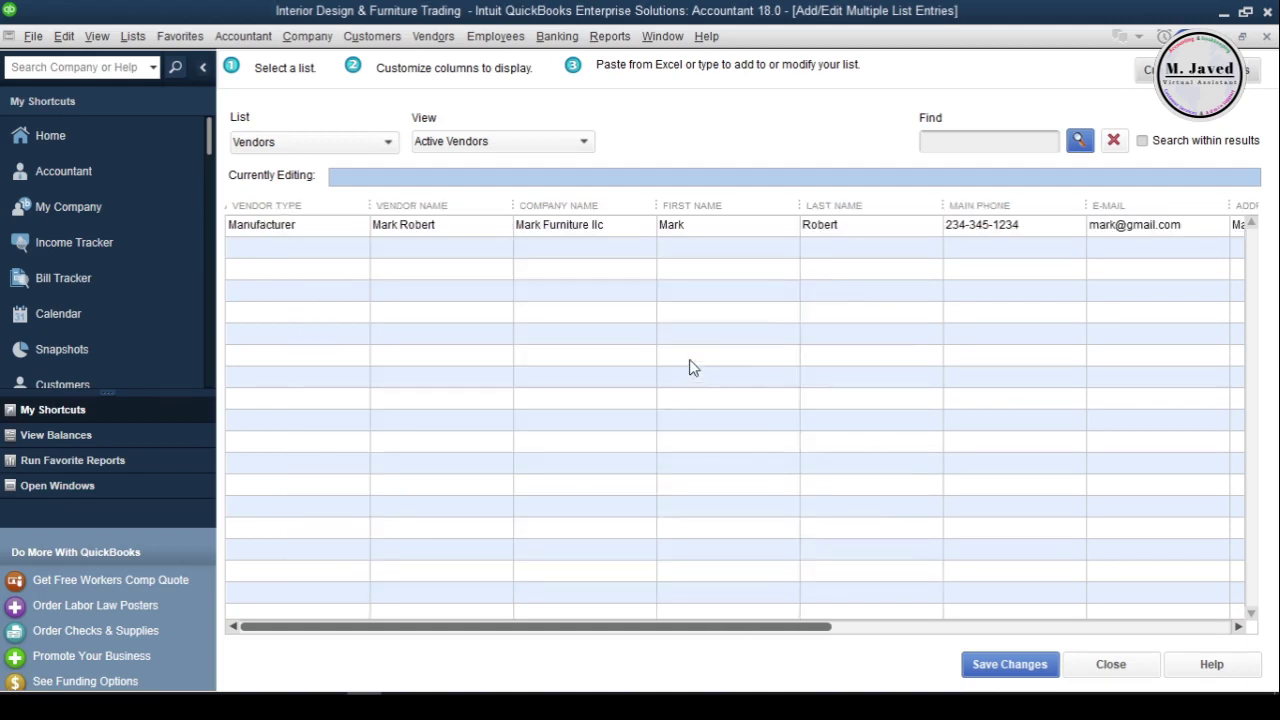
Step: Switch to the Vendors list workbook in Excel and copy the vendor records in B2:K8, from Vendor Name through Address 4
left_click_drag(690, 628, 675, 561)
left_click(435, 690)
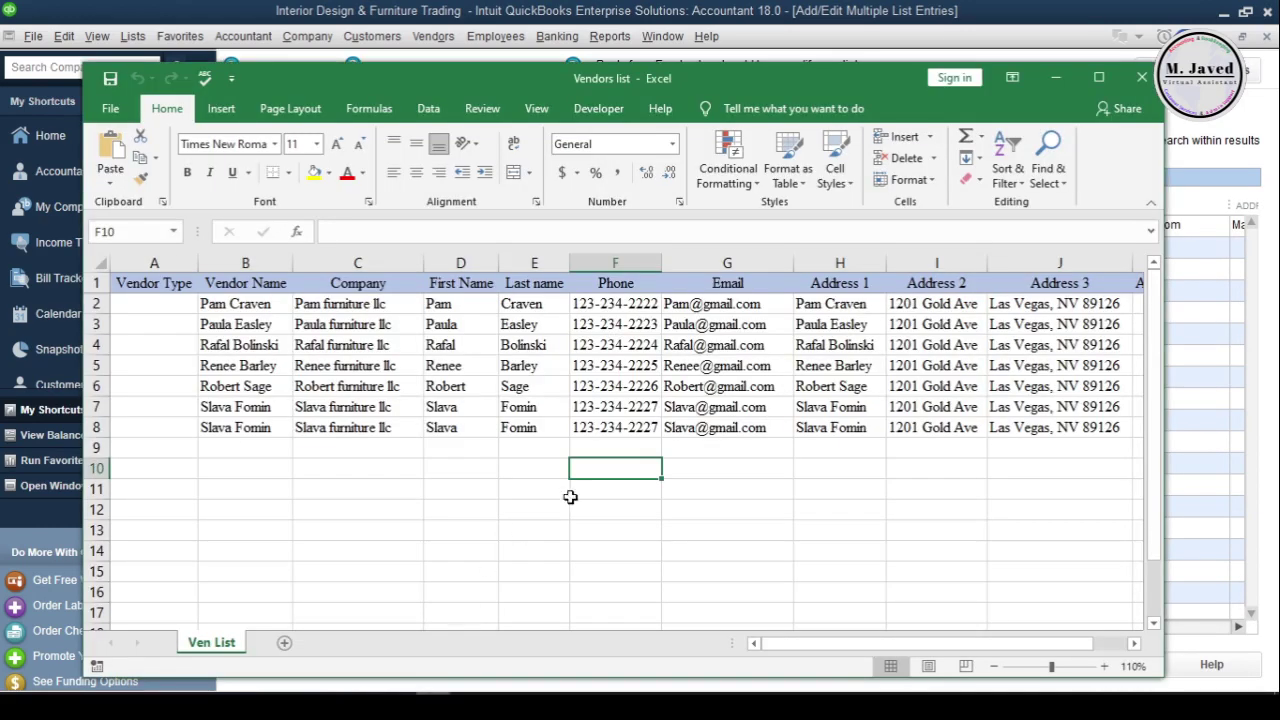
left_click_drag(749, 84, 857, 293)
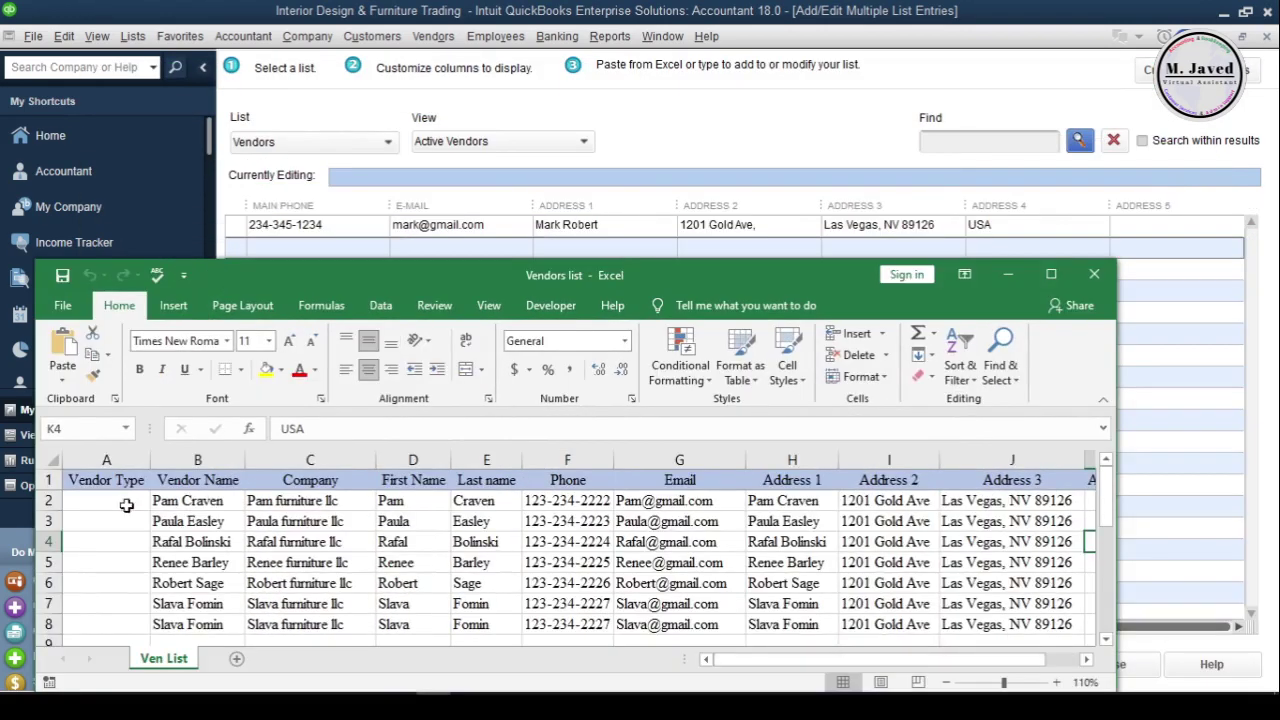
left_click_drag(165, 504, 931, 583)
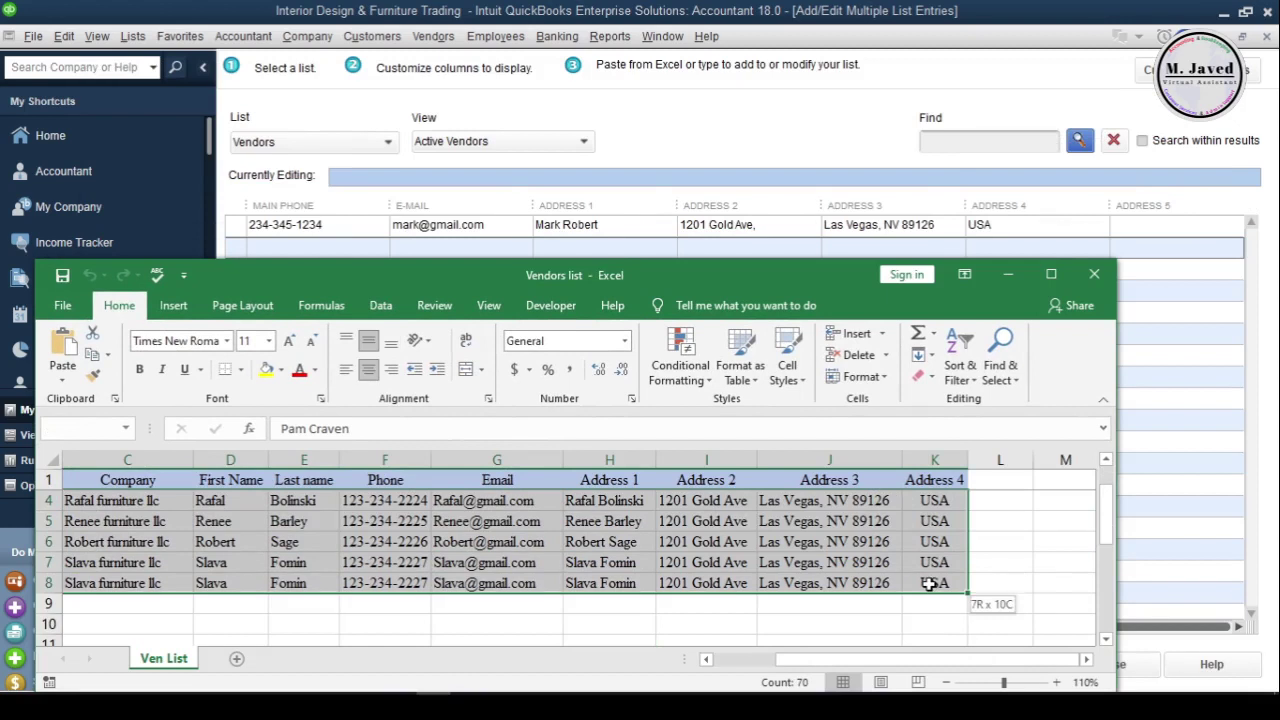
right_click(727, 562)
left_click(771, 150)
Step: Return to QuickBooks and paste the copied vendor records starting at the Vendor Name cell of the first empty row
left_click(771, 149)
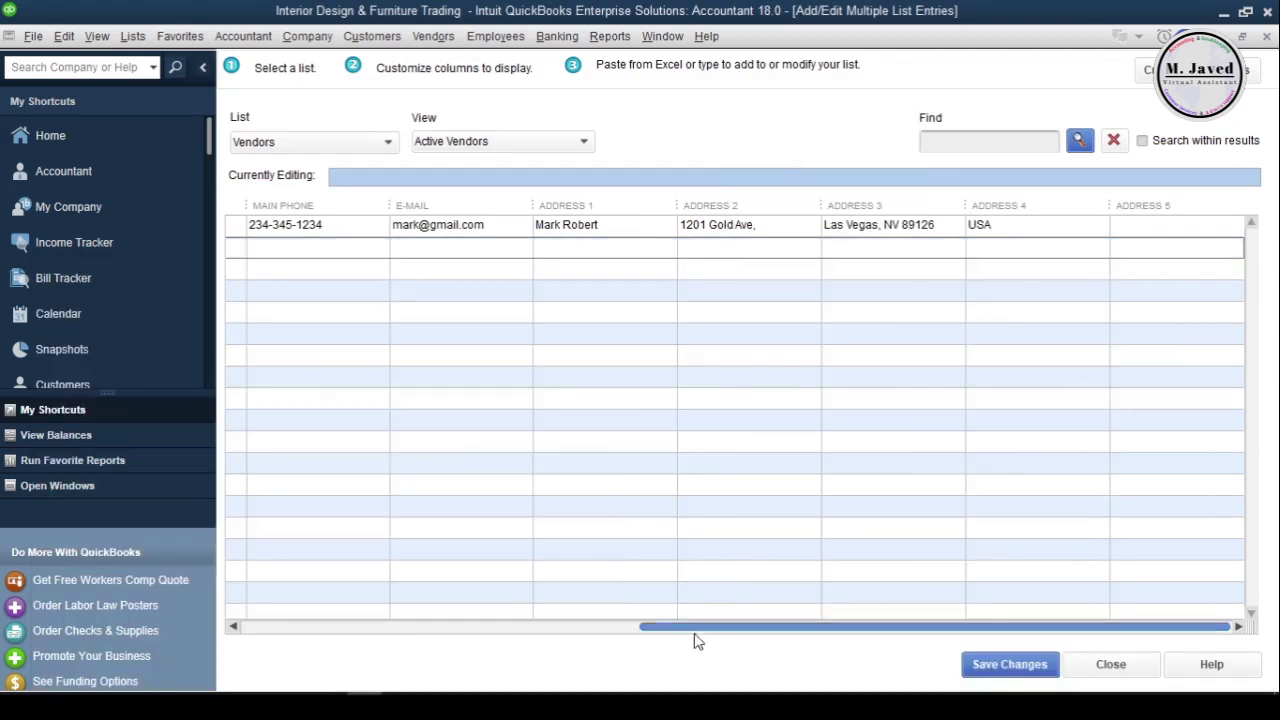
left_click_drag(662, 626, 246, 630)
left_click(421, 248)
key("ctrl+v")
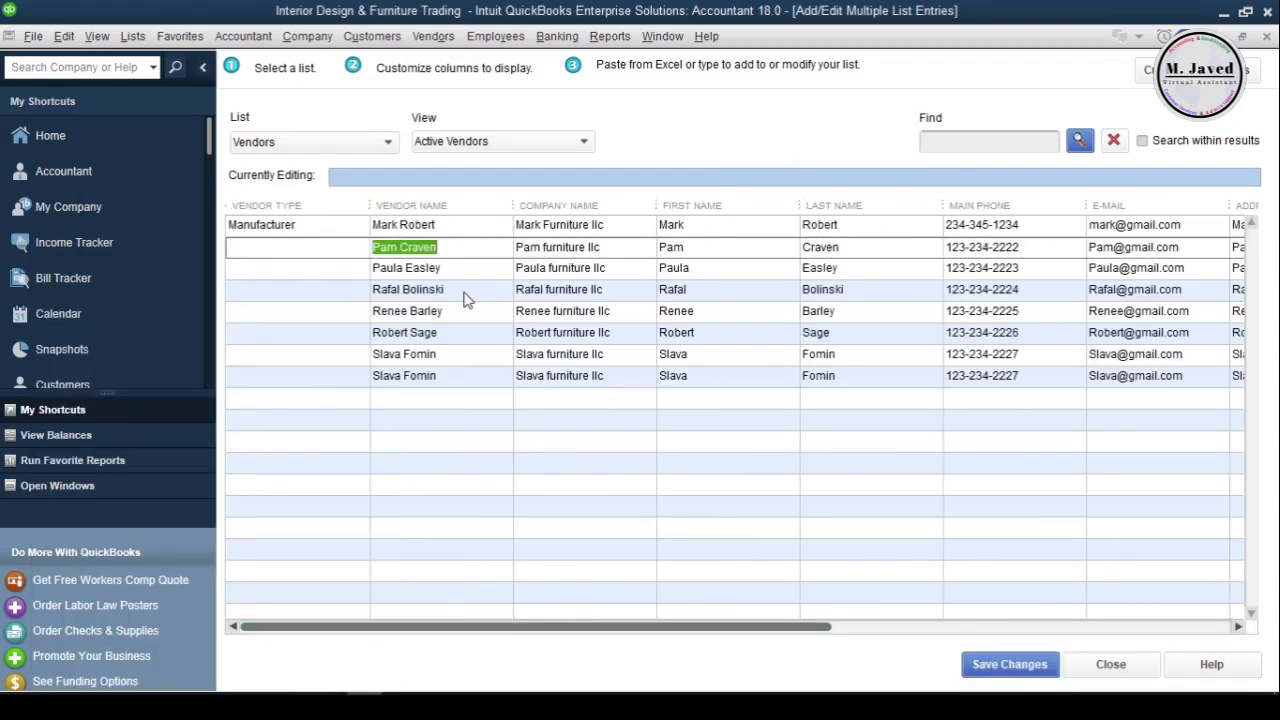
left_click(491, 289)
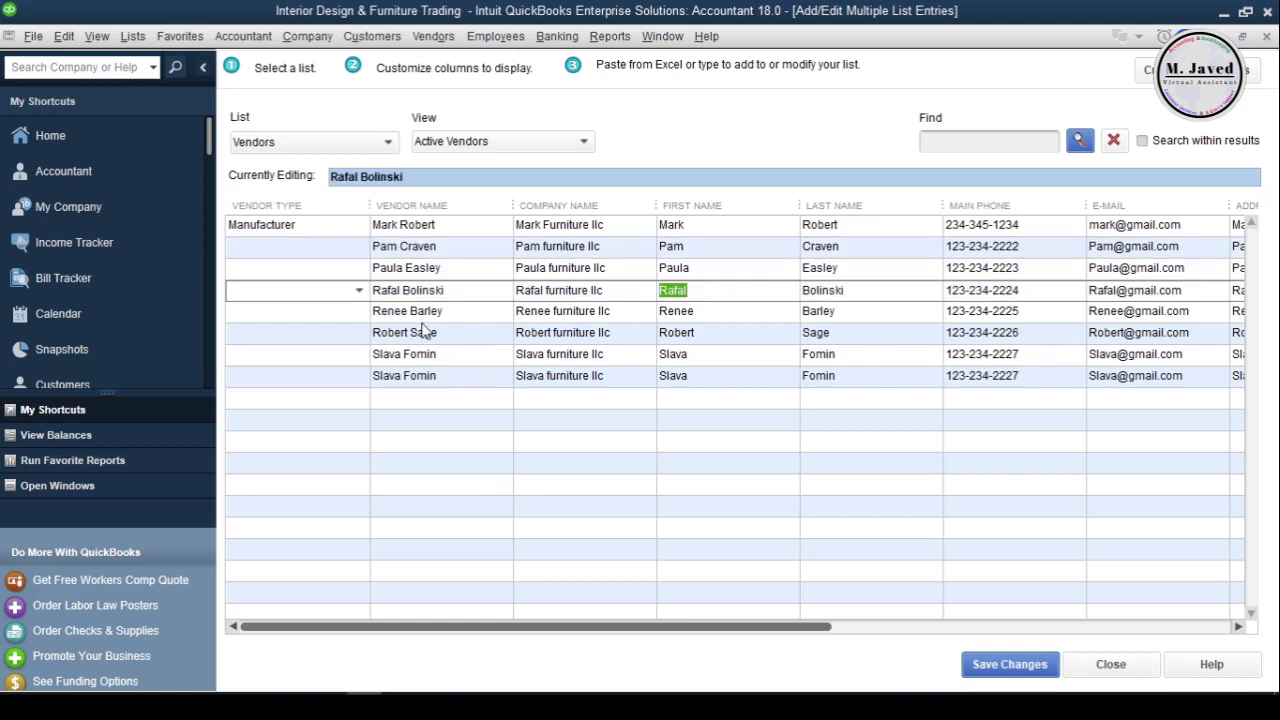
Step: Copy the Manufacturer vendor type from the first row down to all the vendors below it
left_click(324, 229)
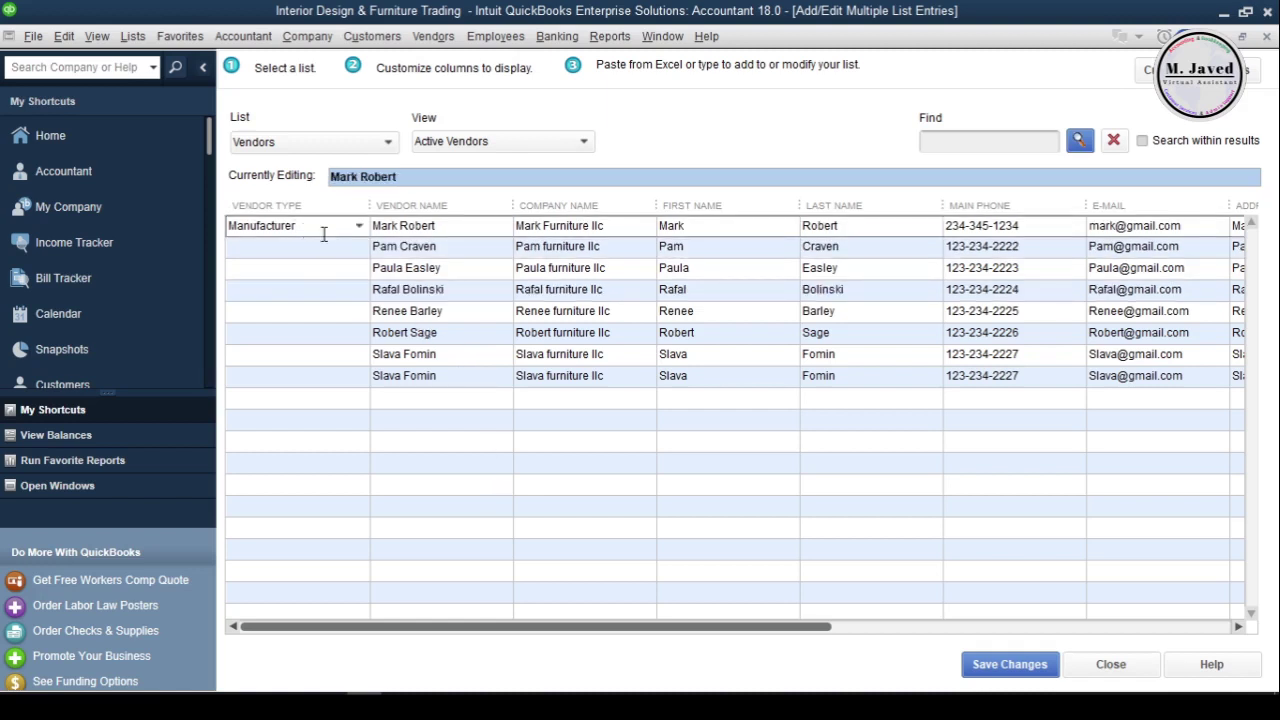
left_click(313, 233)
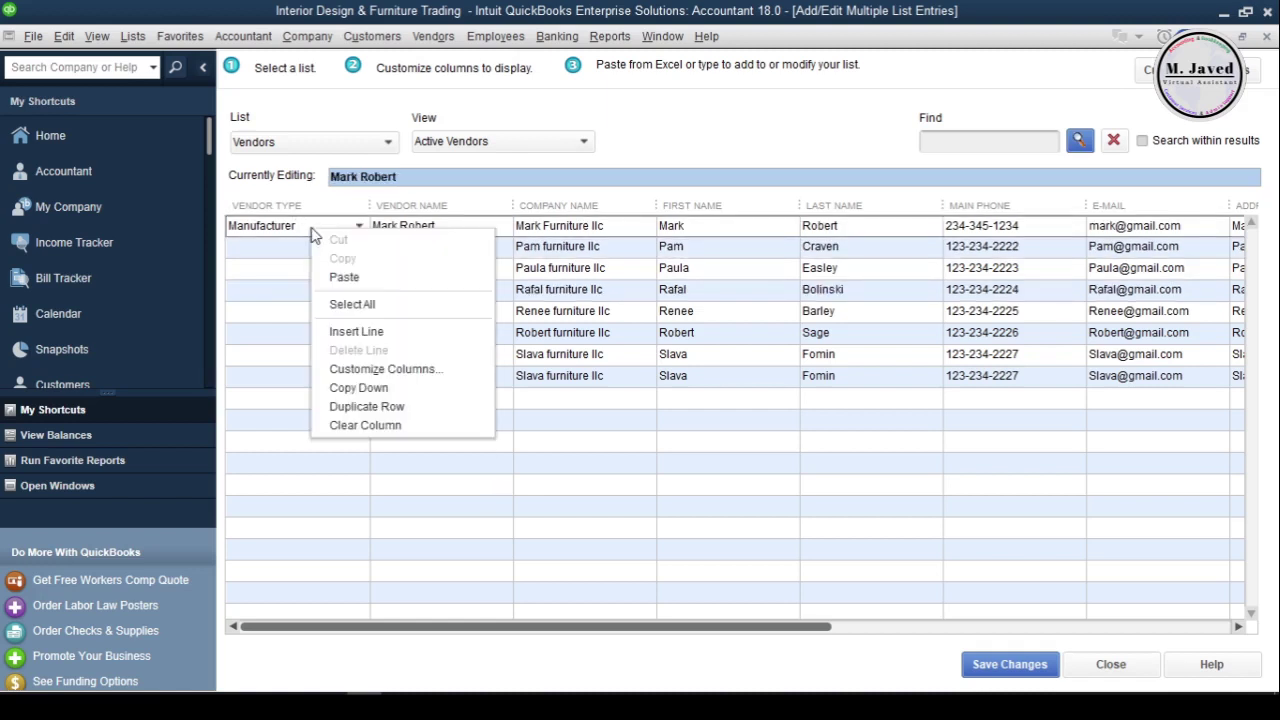
left_click(390, 388)
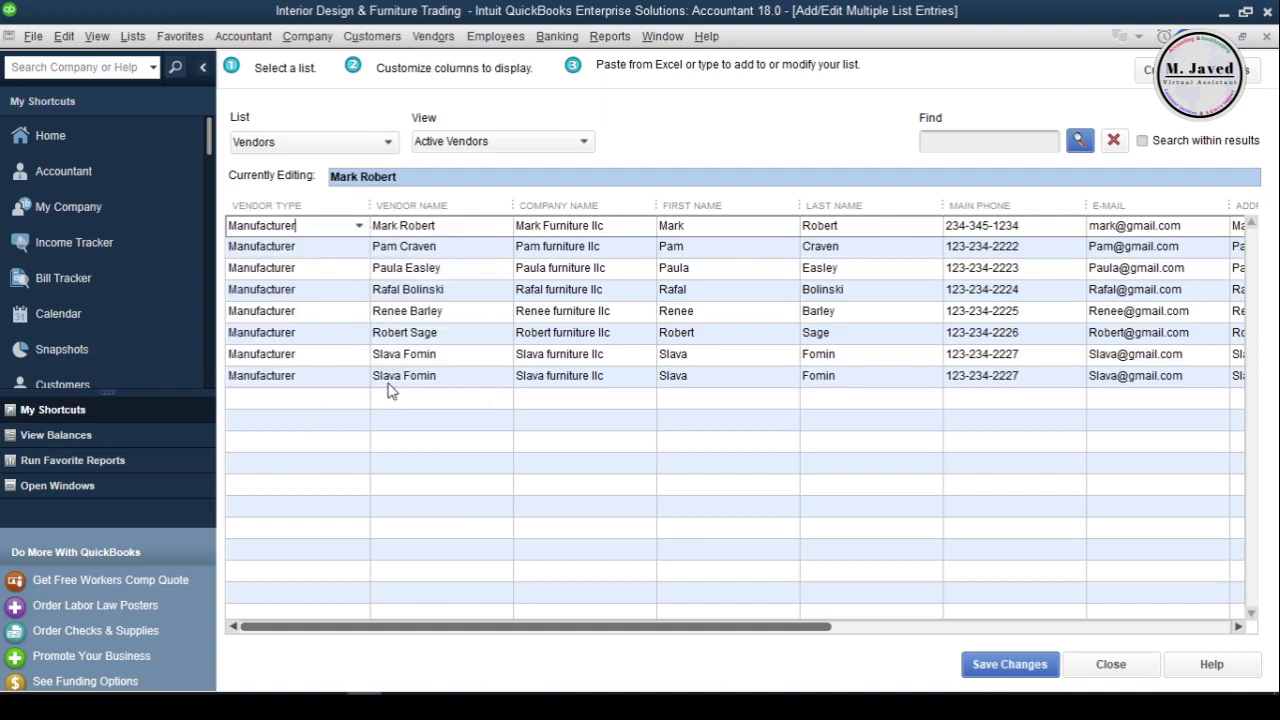
Step: Change the vendor type of the second, fourth and sixth vendors in the list to Suppliers:Wholesalers
left_click(318, 291)
left_click(358, 290)
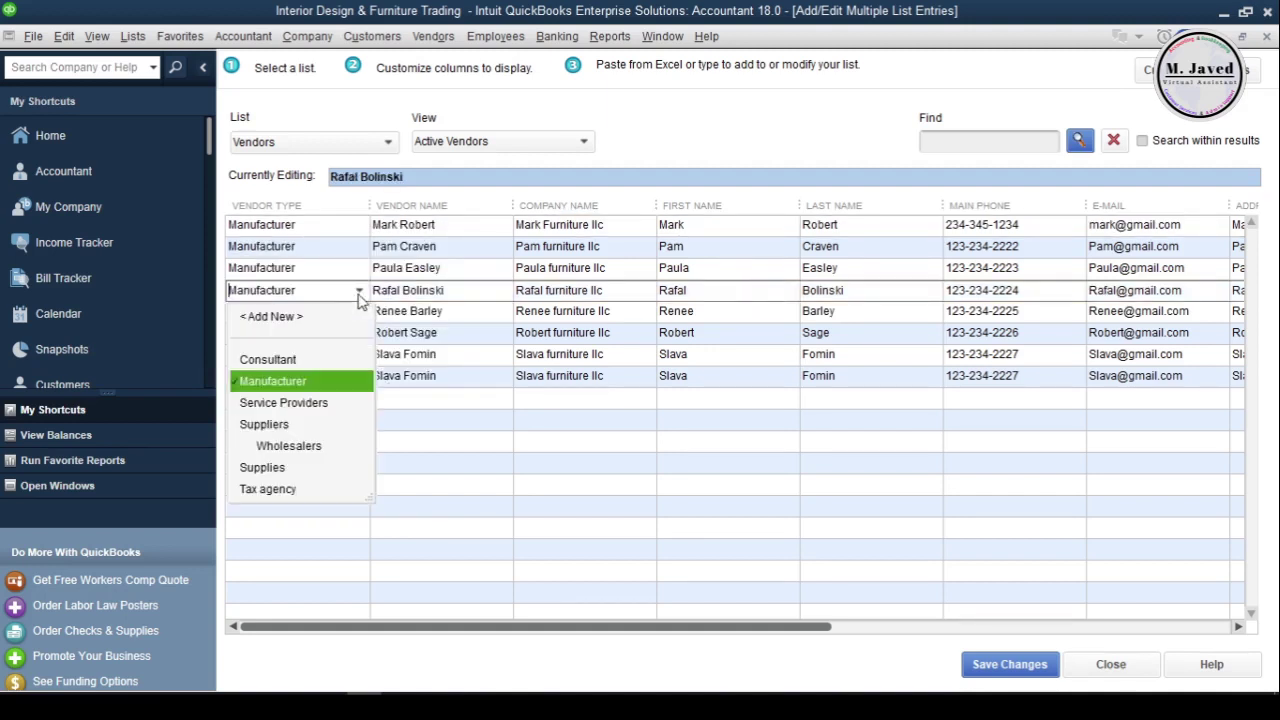
left_click(334, 445)
left_click(358, 336)
left_click(324, 489)
left_click(358, 250)
left_click(340, 405)
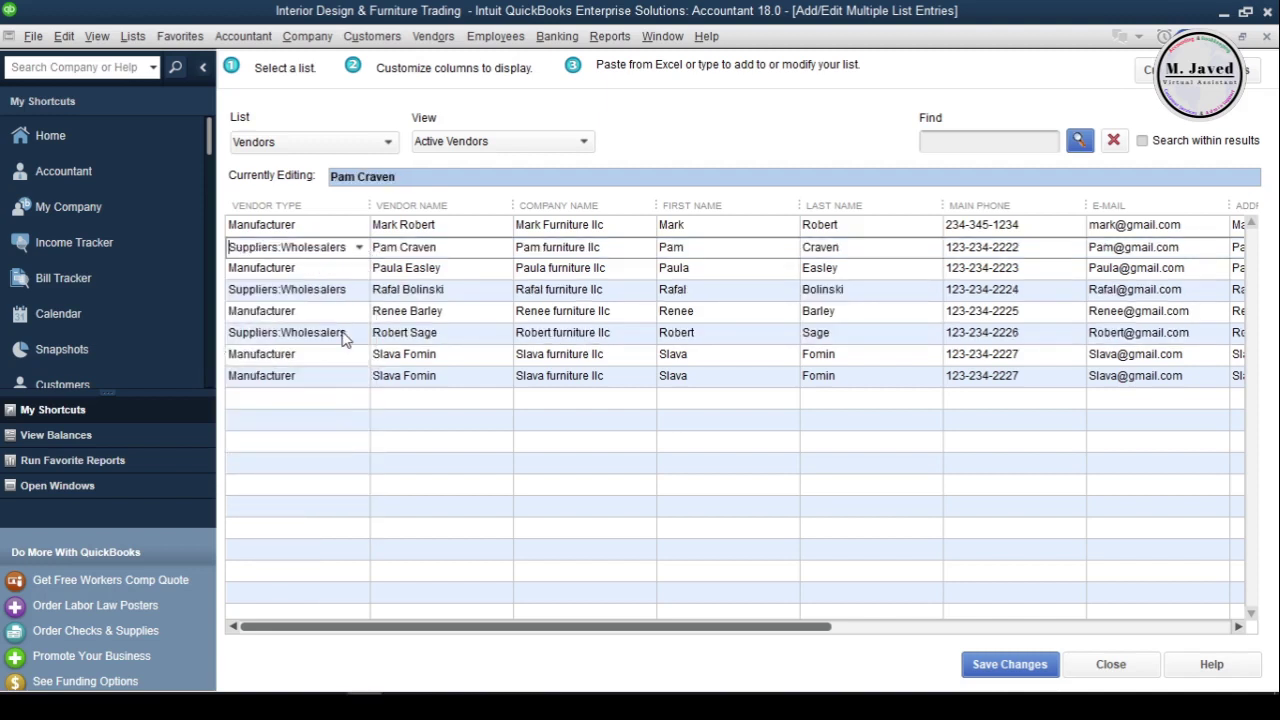
Step: Save the pasted vendor records and dismiss the save warning
left_click(621, 331)
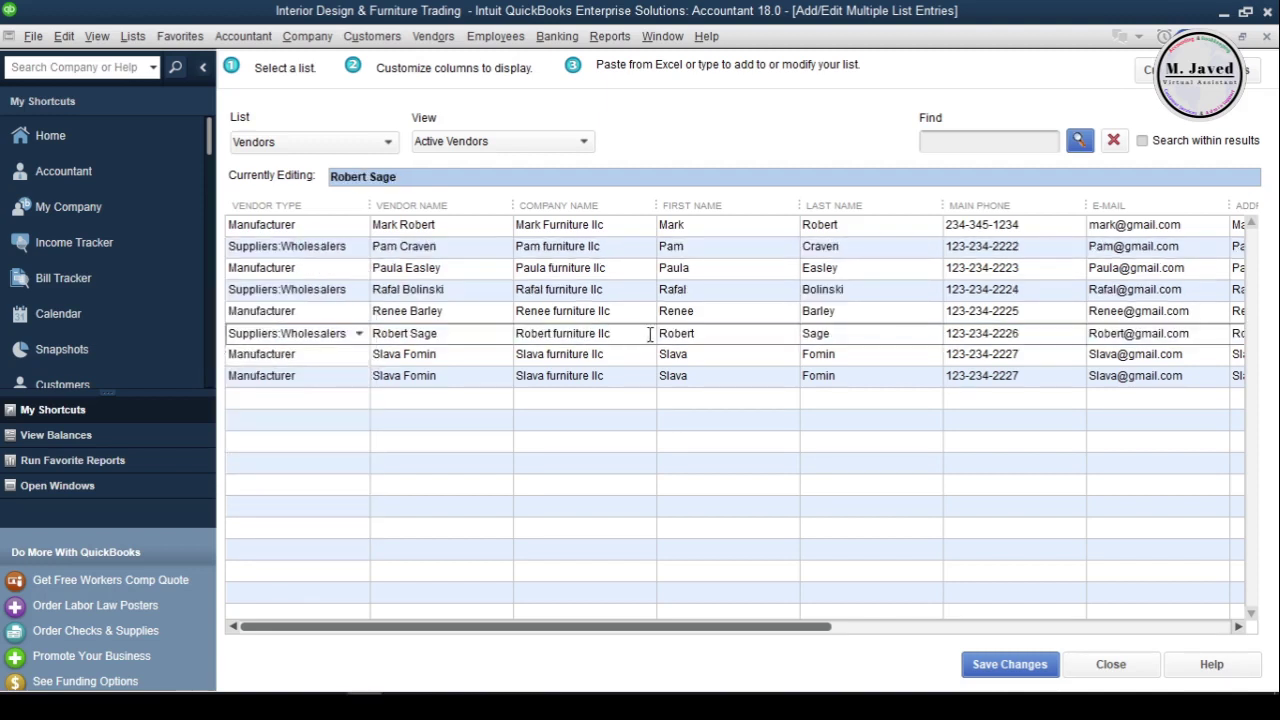
left_click_drag(655, 626, 532, 655)
left_click(1008, 664)
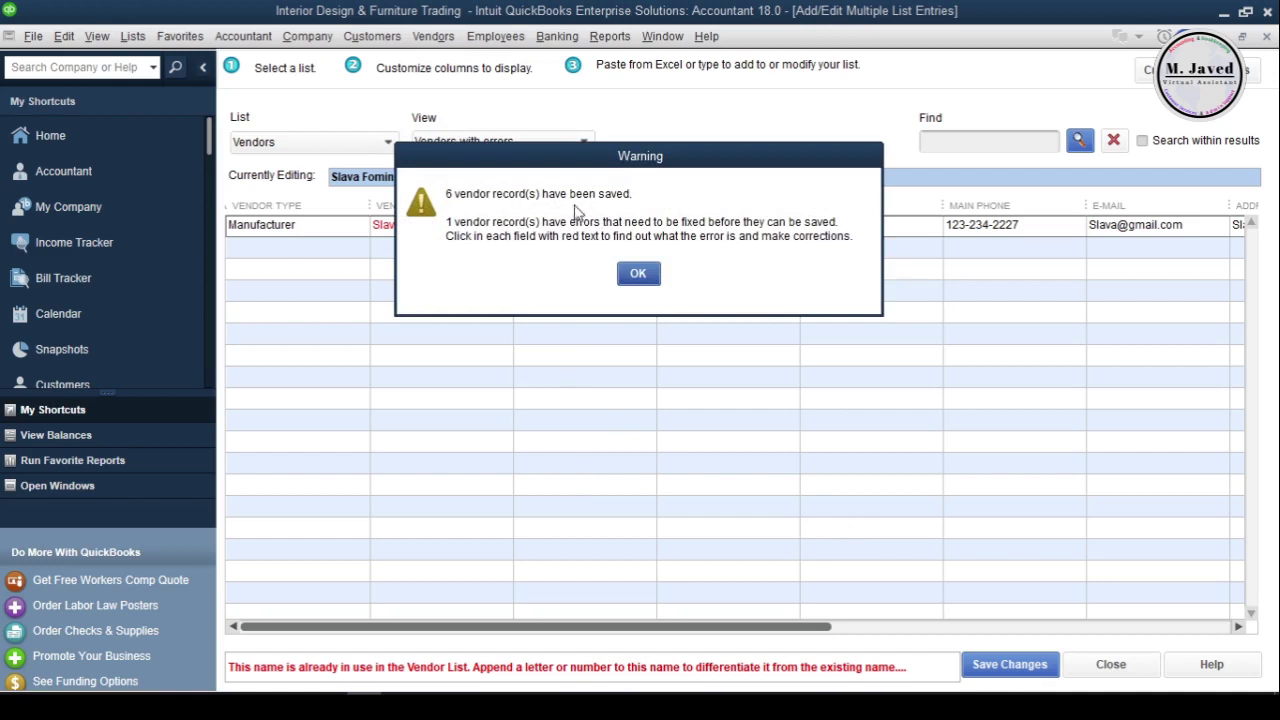
left_click_drag(645, 168, 672, 310)
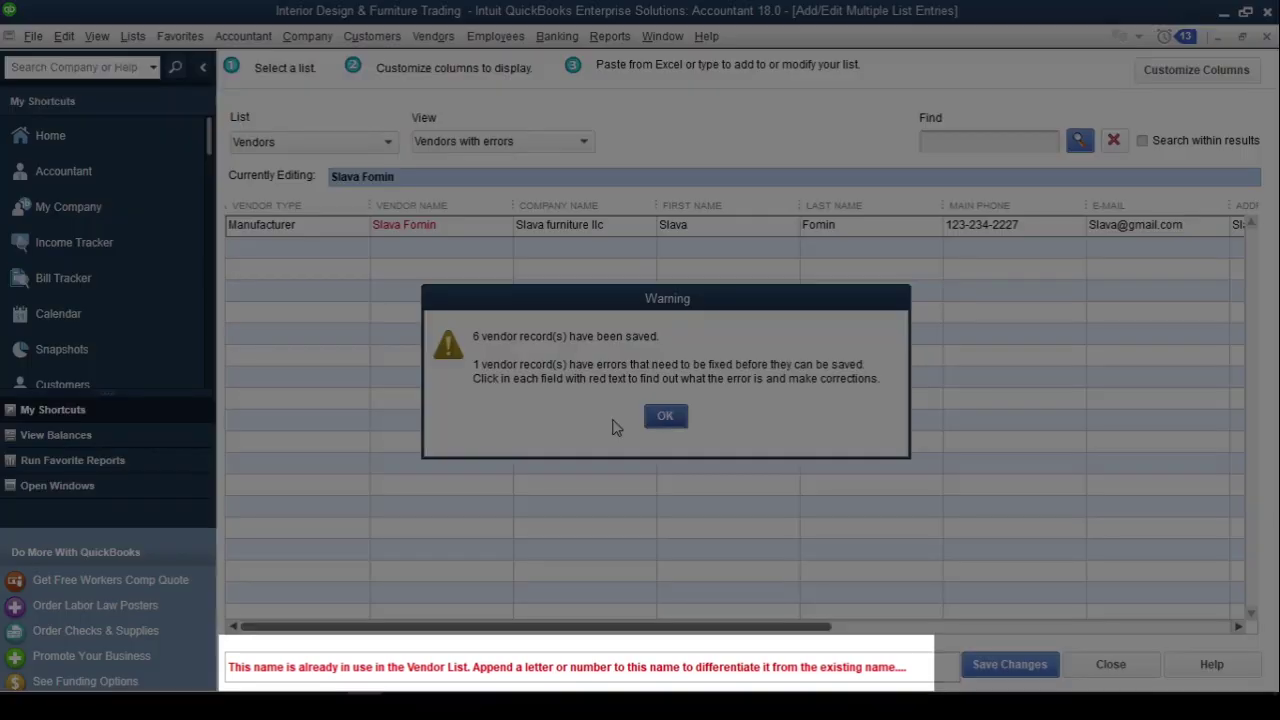
left_click(663, 421)
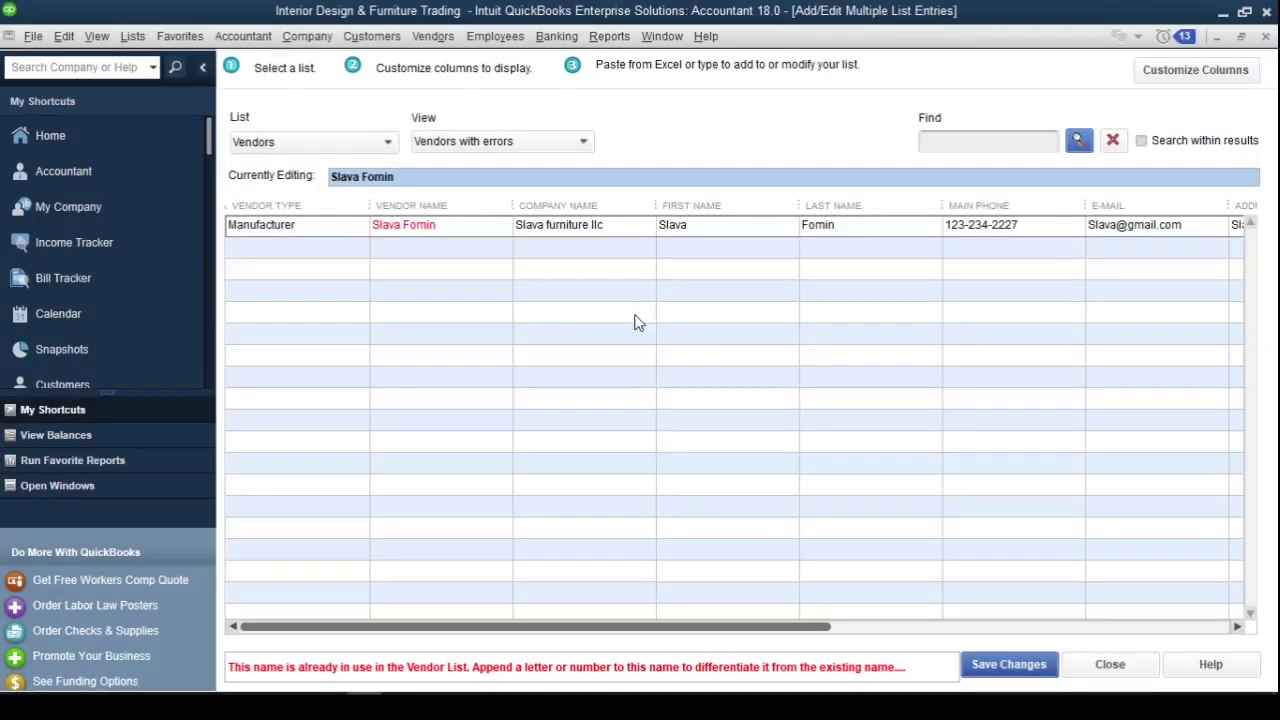
Step: Delete the line of the duplicate vendor from the vendors with errors and save the changes
right_click(615, 232)
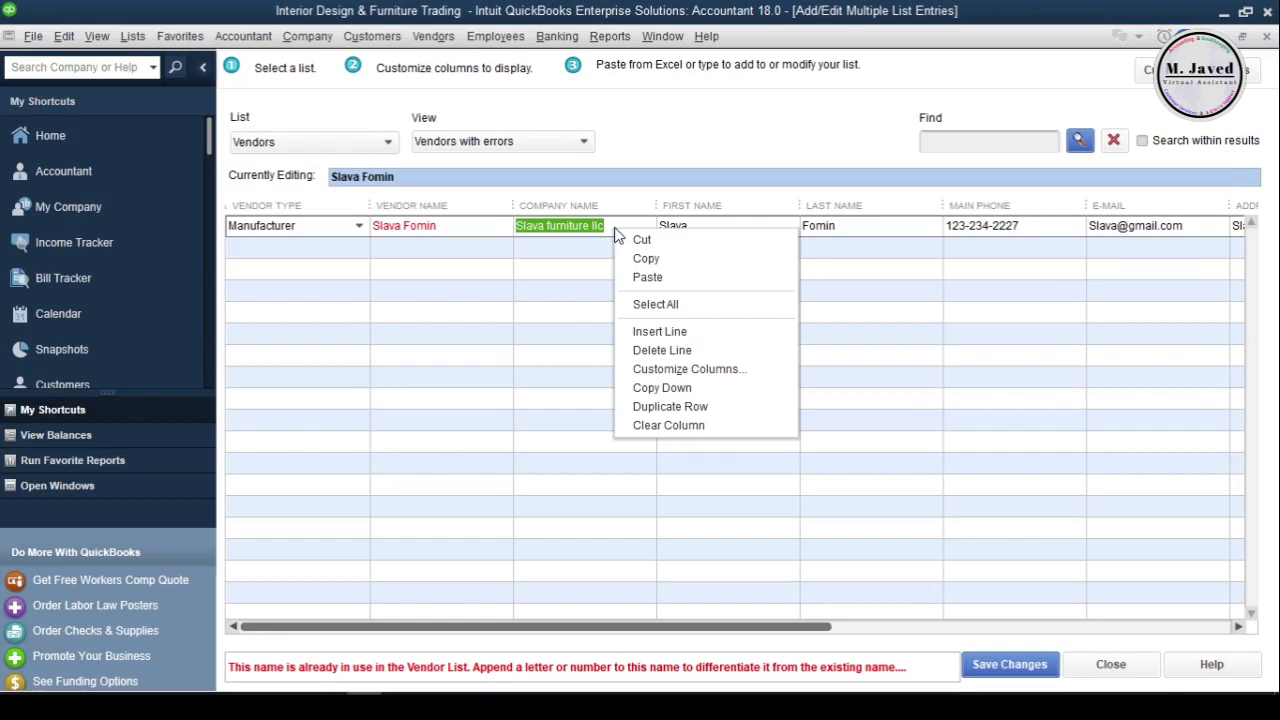
left_click(488, 222)
right_click(488, 222)
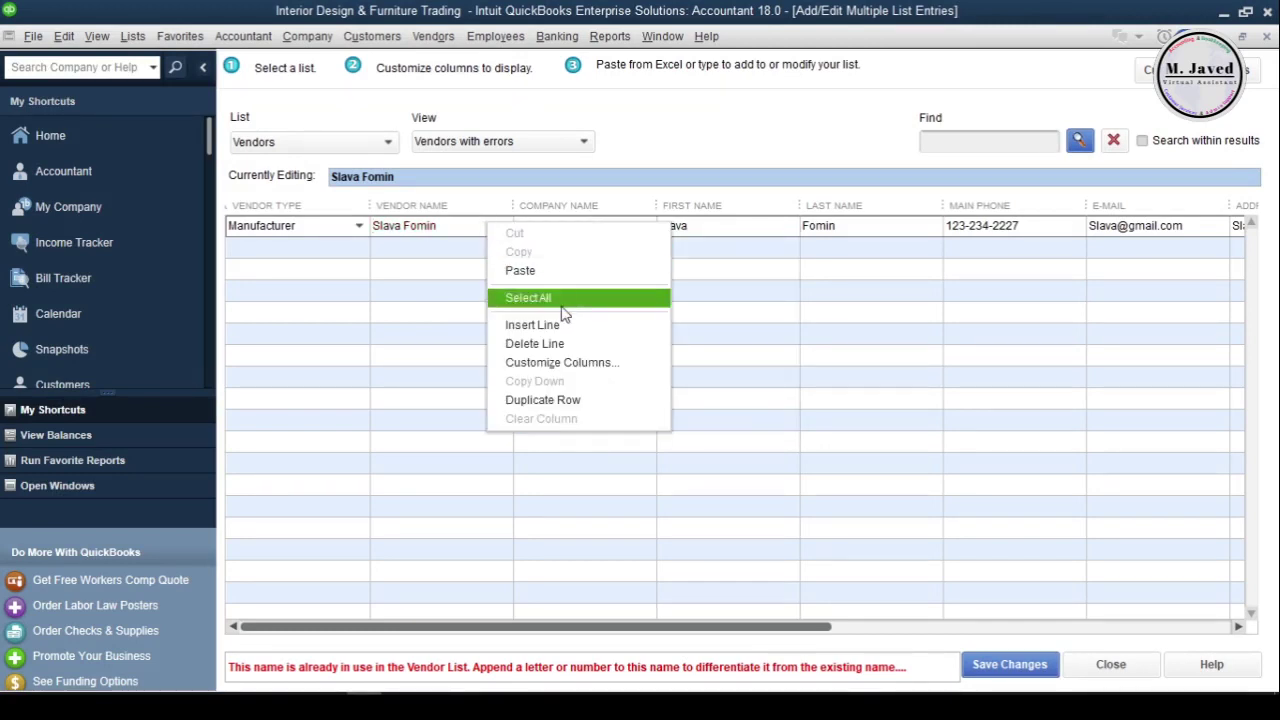
left_click(568, 343)
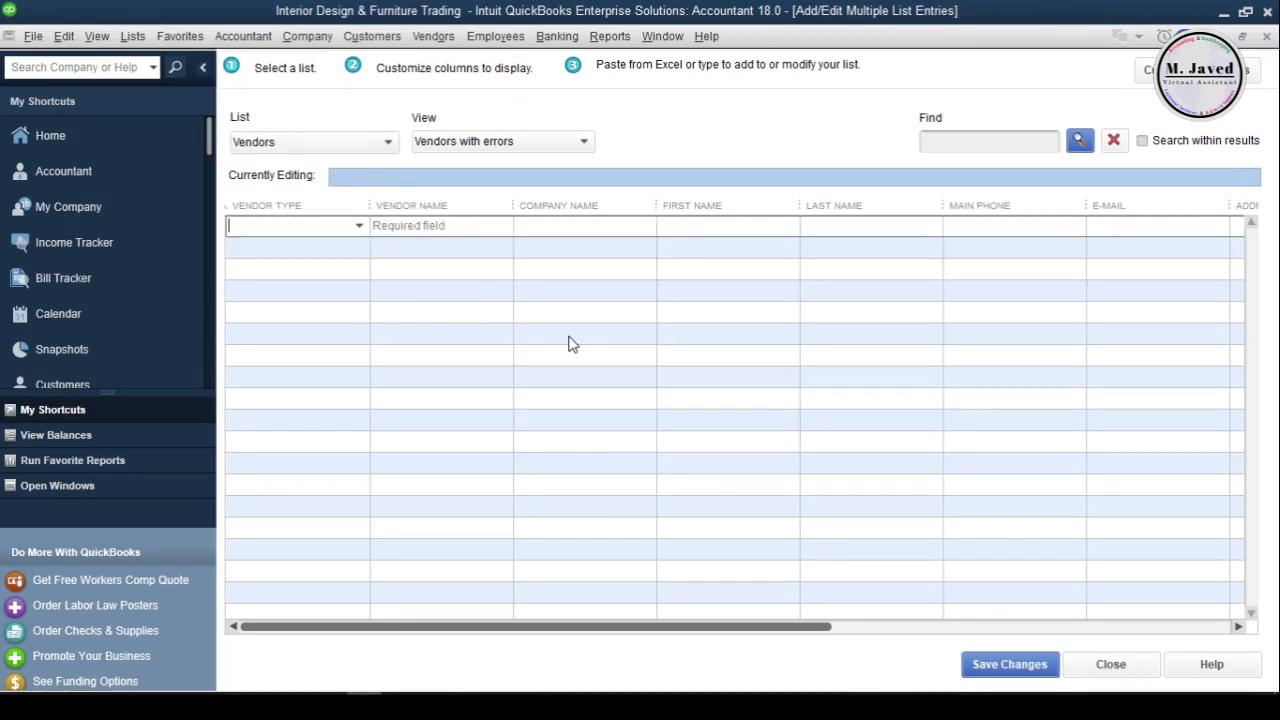
left_click(991, 660)
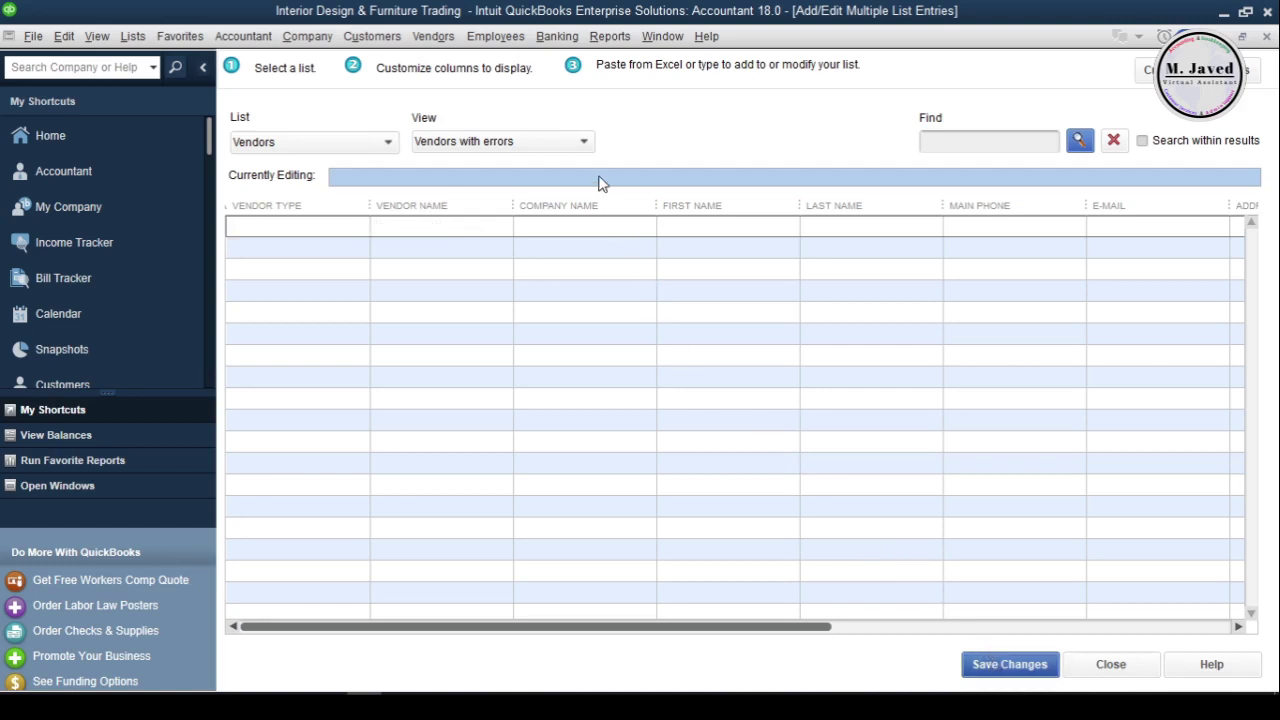
Step: Set the view to Active Vendors, and save and close the Add/Edit Multiple List Entries window
left_click(584, 142)
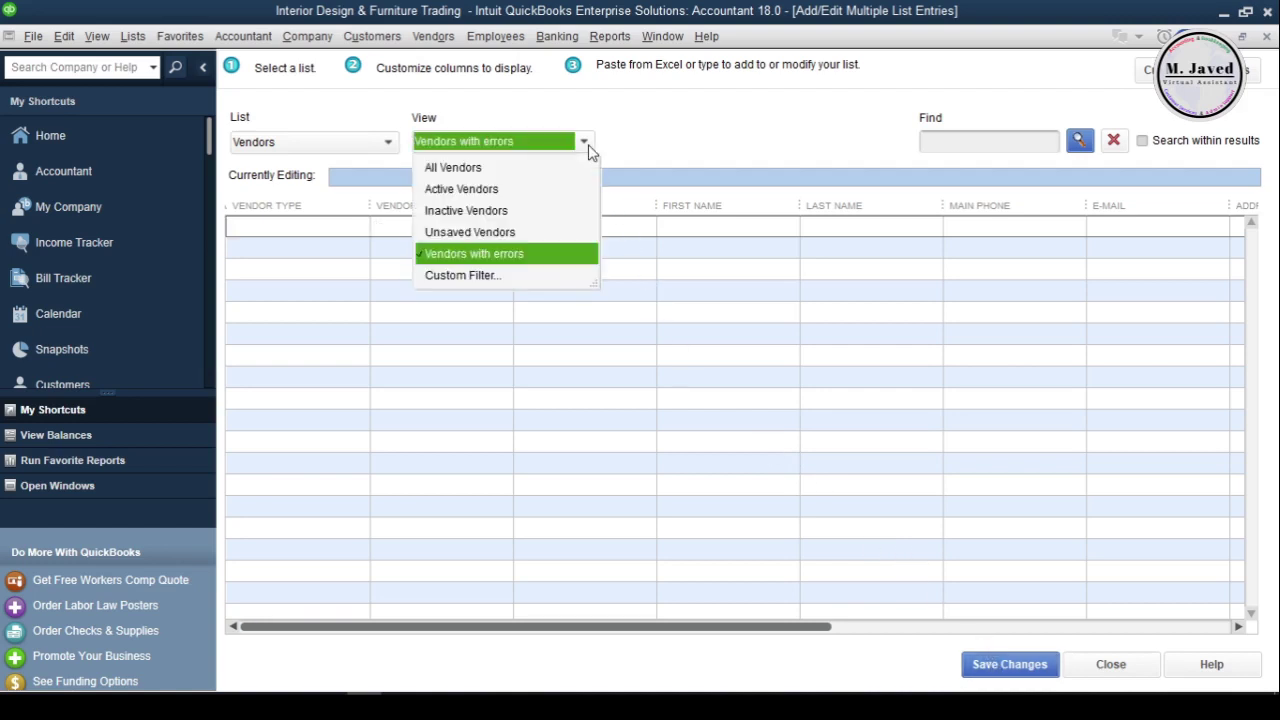
left_click(531, 195)
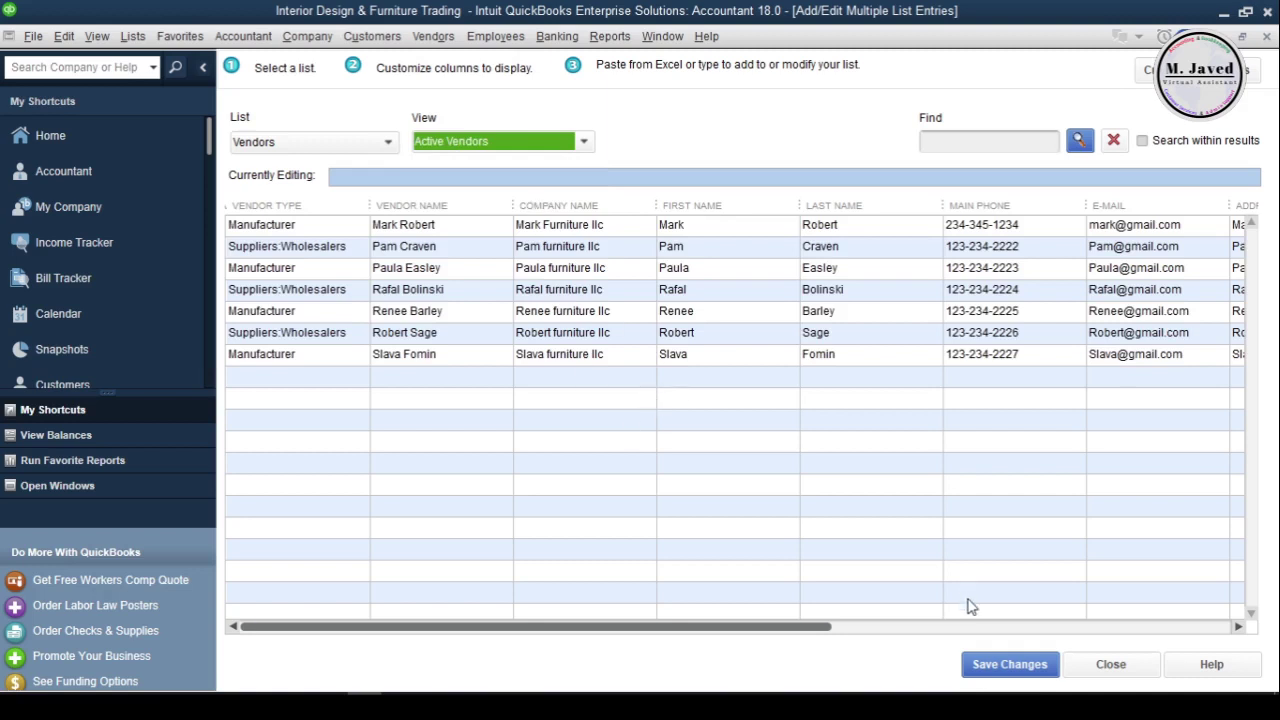
left_click(1000, 664)
left_click(1266, 37)
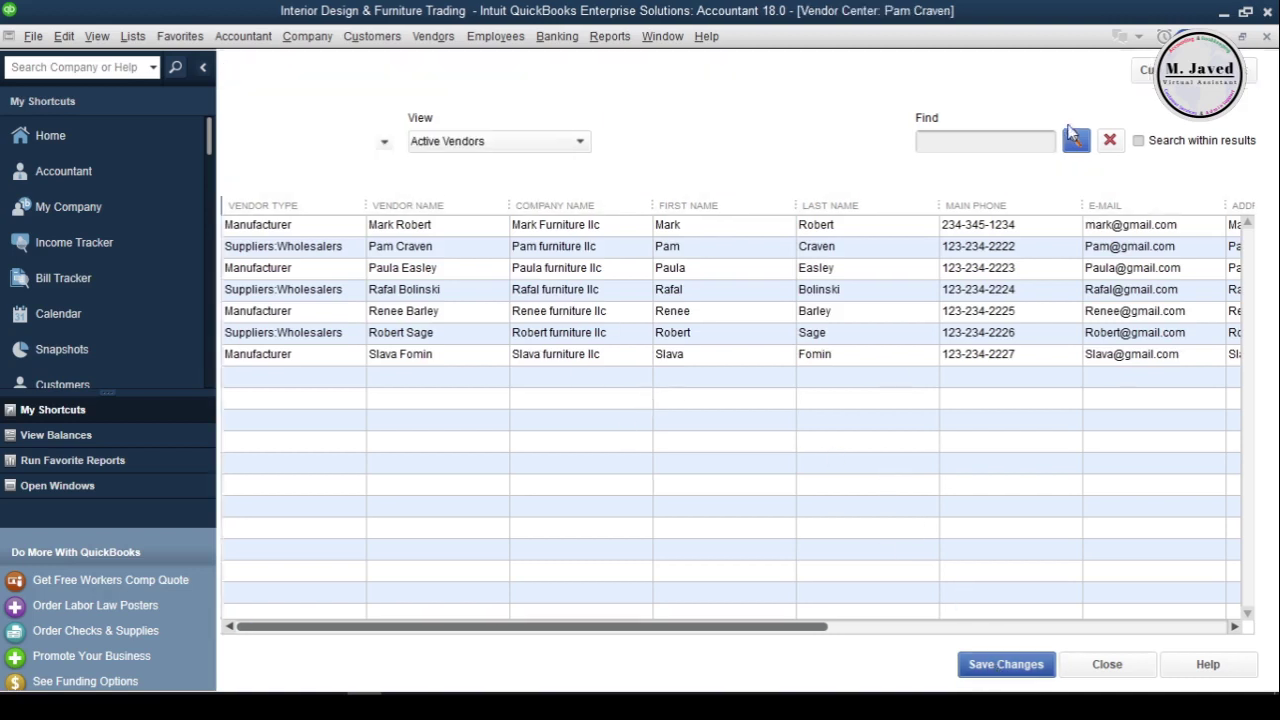
Step: Check the imported vendors' details in the Vendor Center and open the export of the vendor list to Excel
left_click_drag(362, 346, 553, 301)
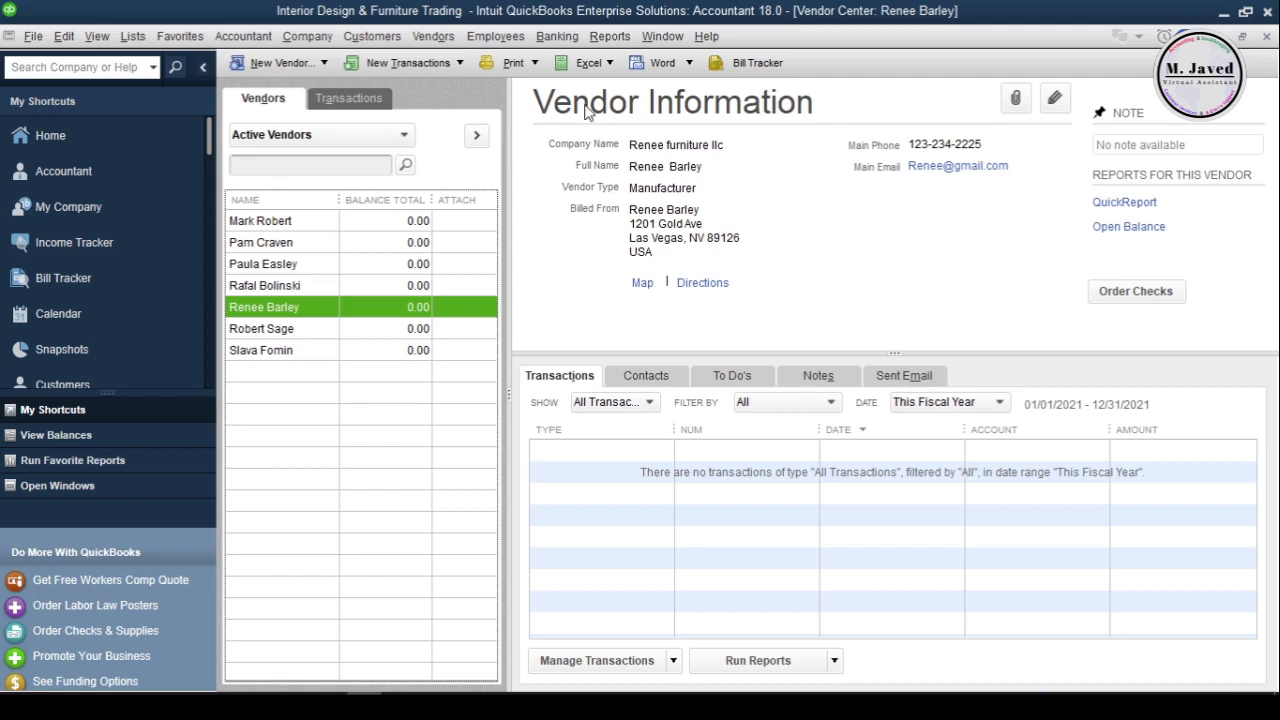
left_click(609, 63)
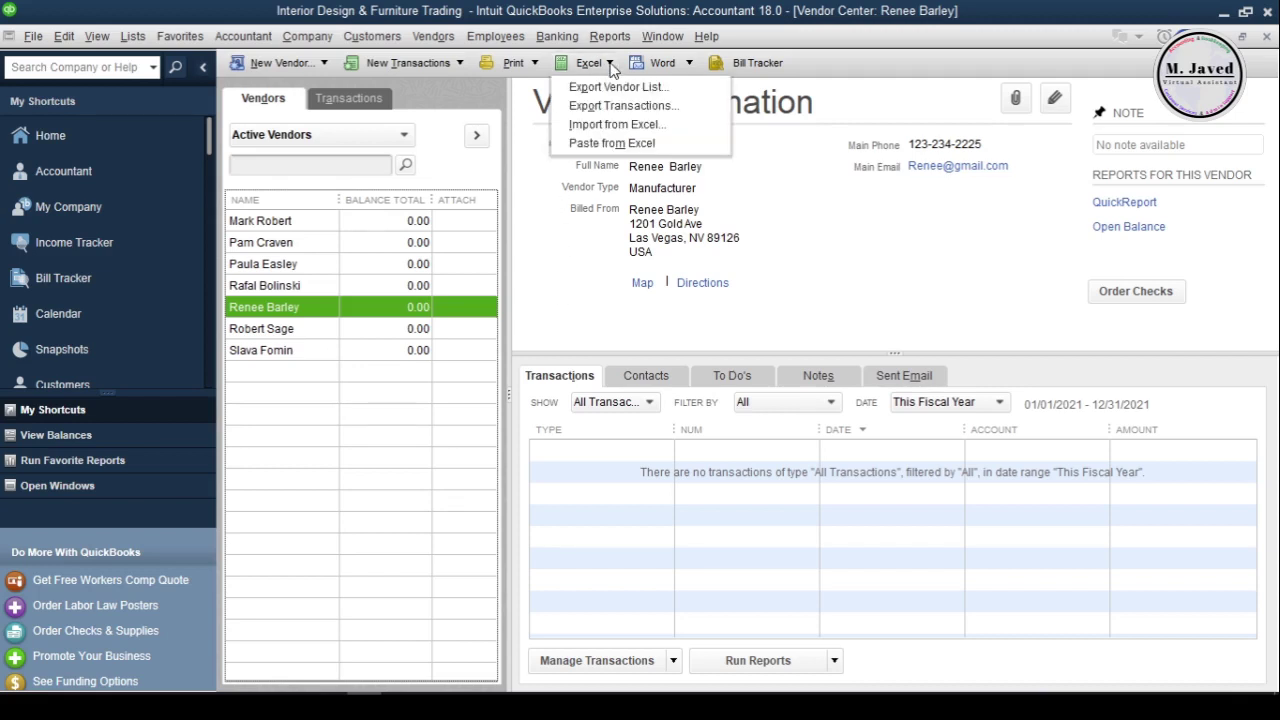
left_click(698, 94)
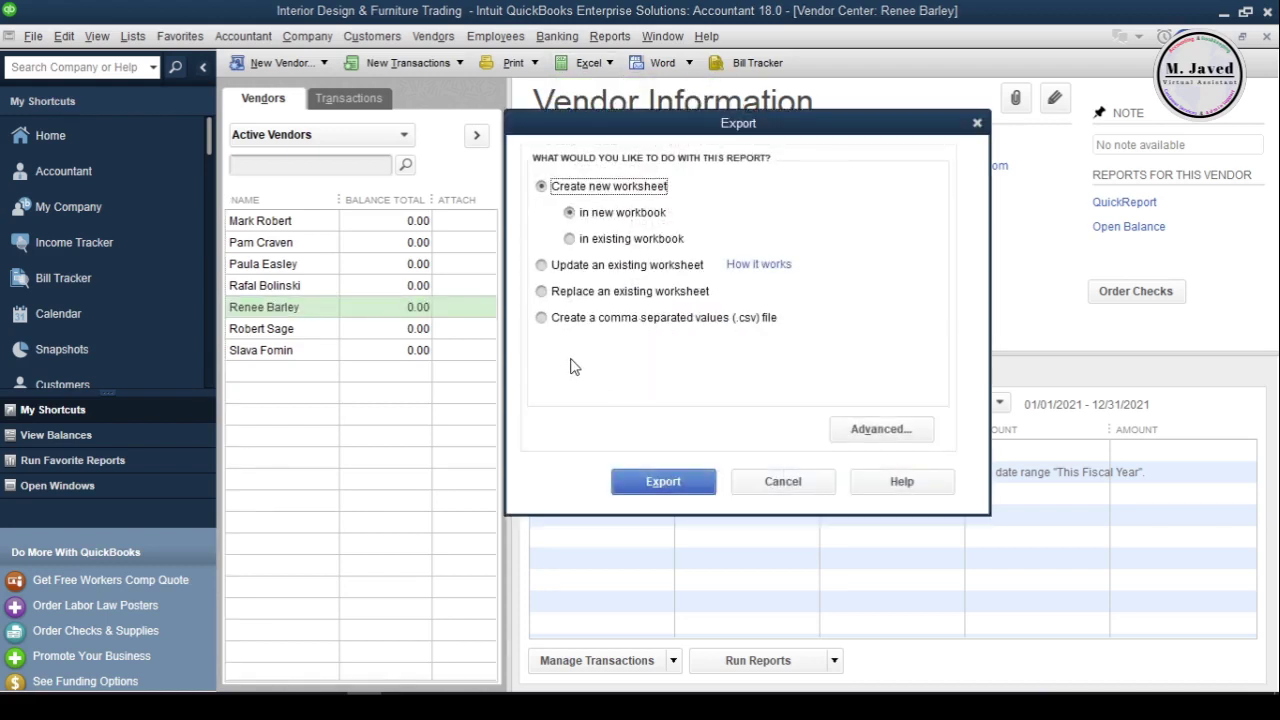
Step: Look through the alternative export options: update an existing worksheet, replace an existing worksheet and create a comma separated values file
left_click(541, 264)
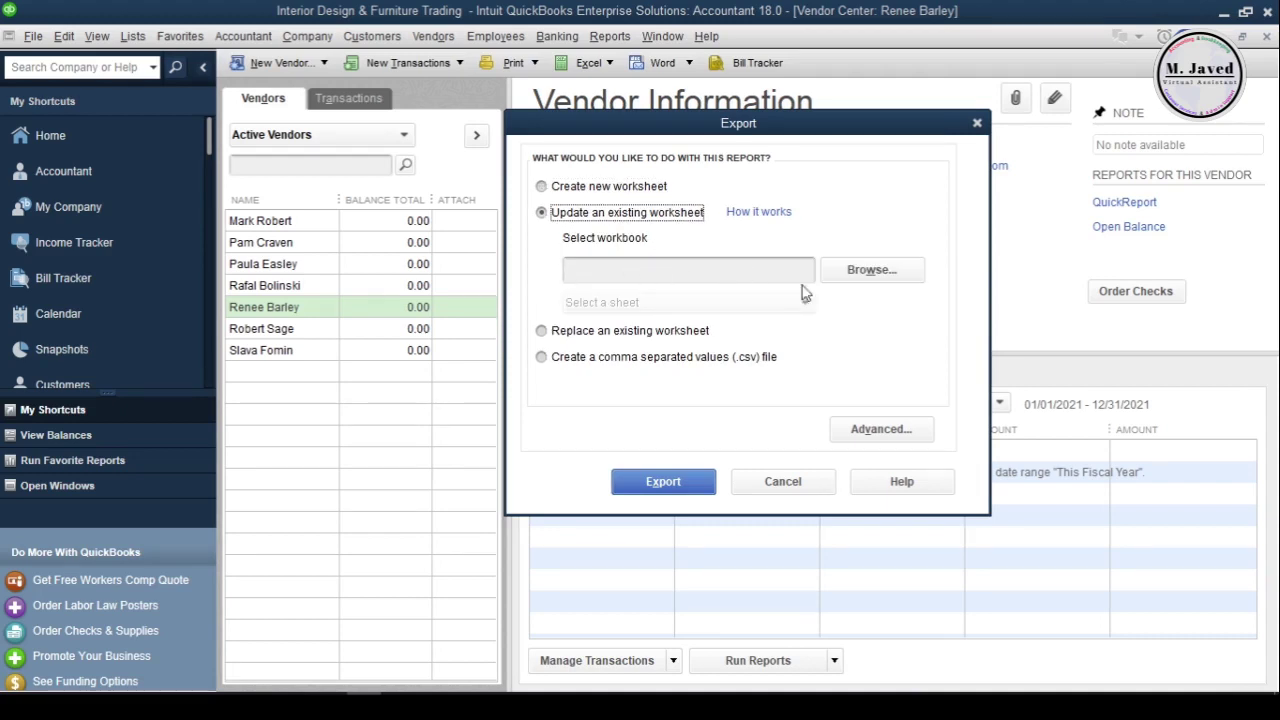
left_click(872, 270)
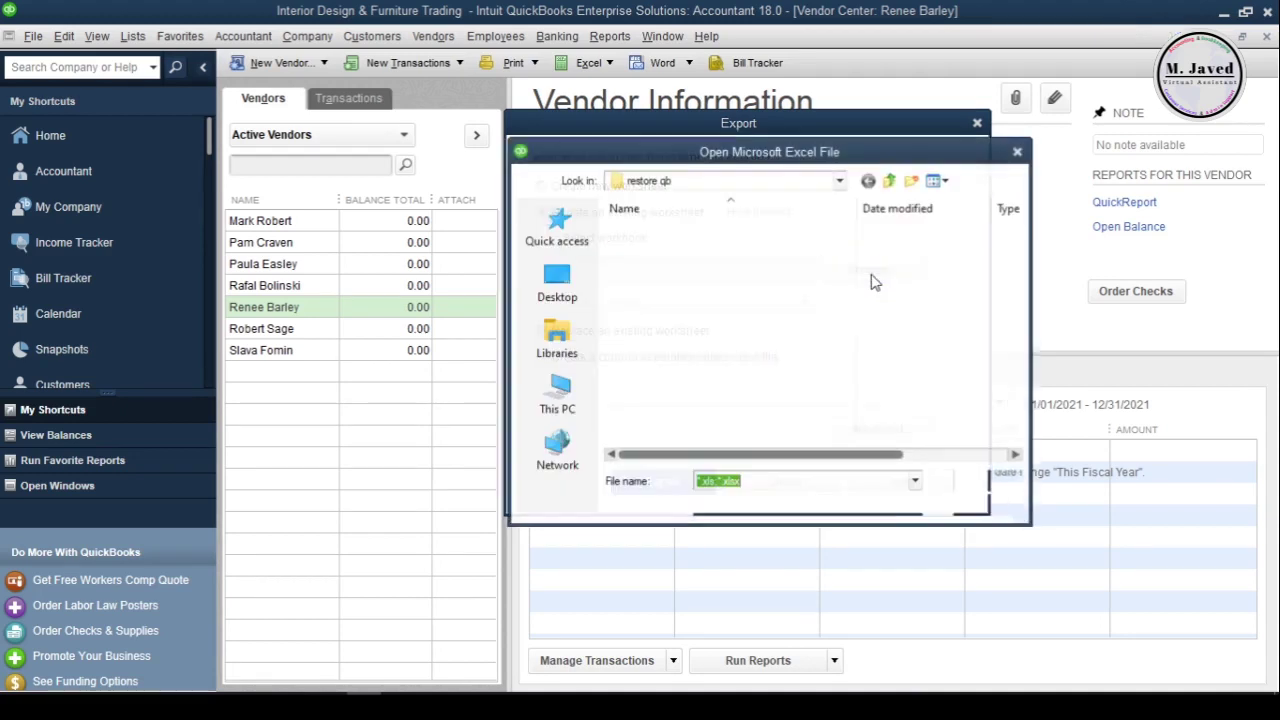
left_click(1018, 153)
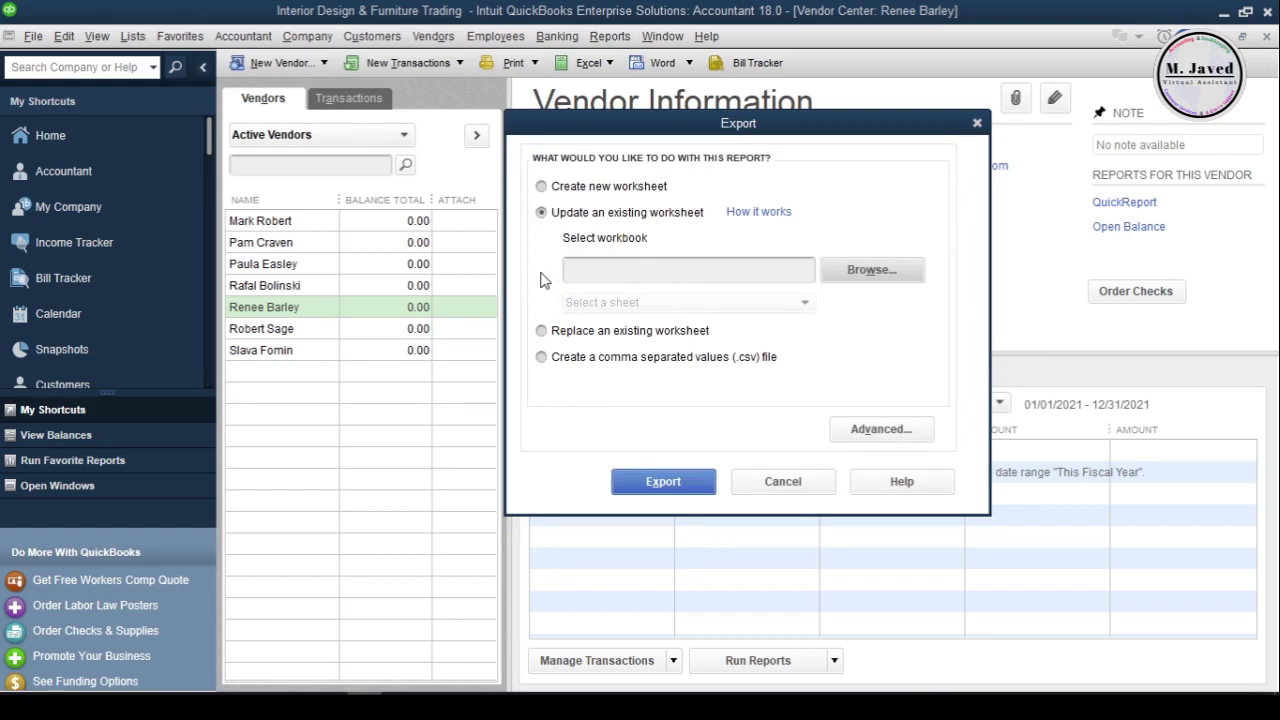
left_click(541, 332)
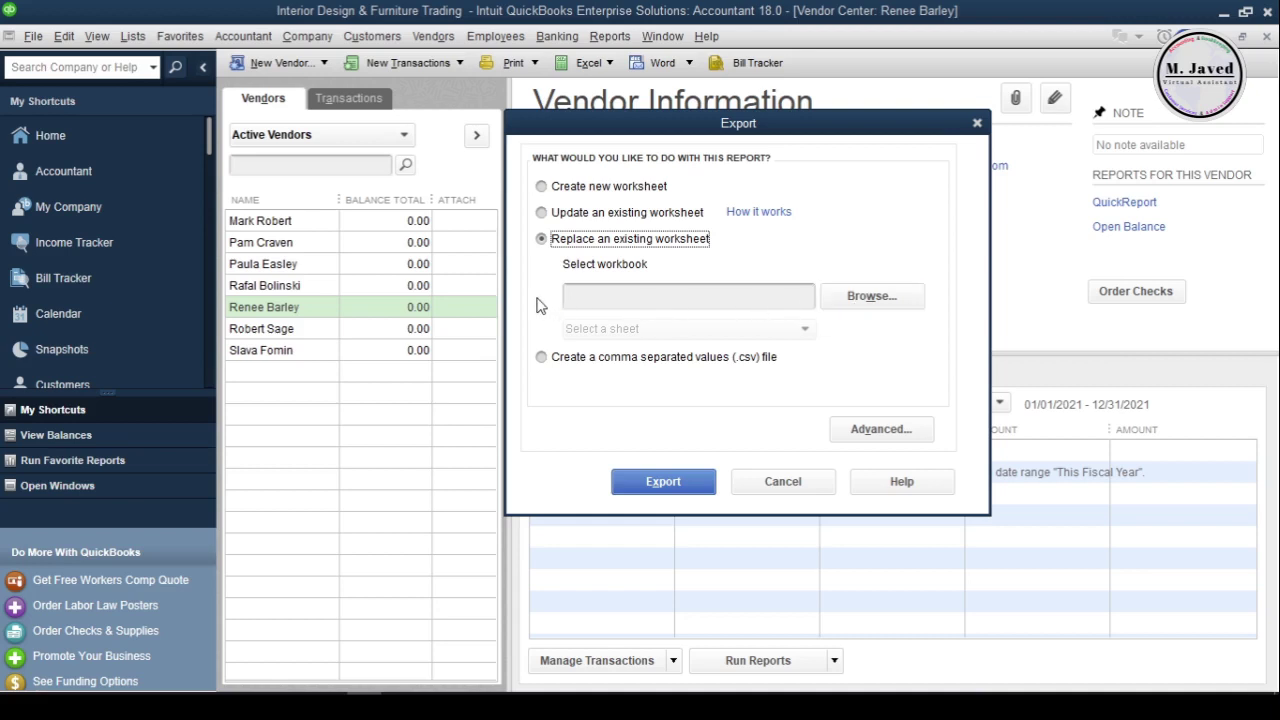
left_click(542, 356)
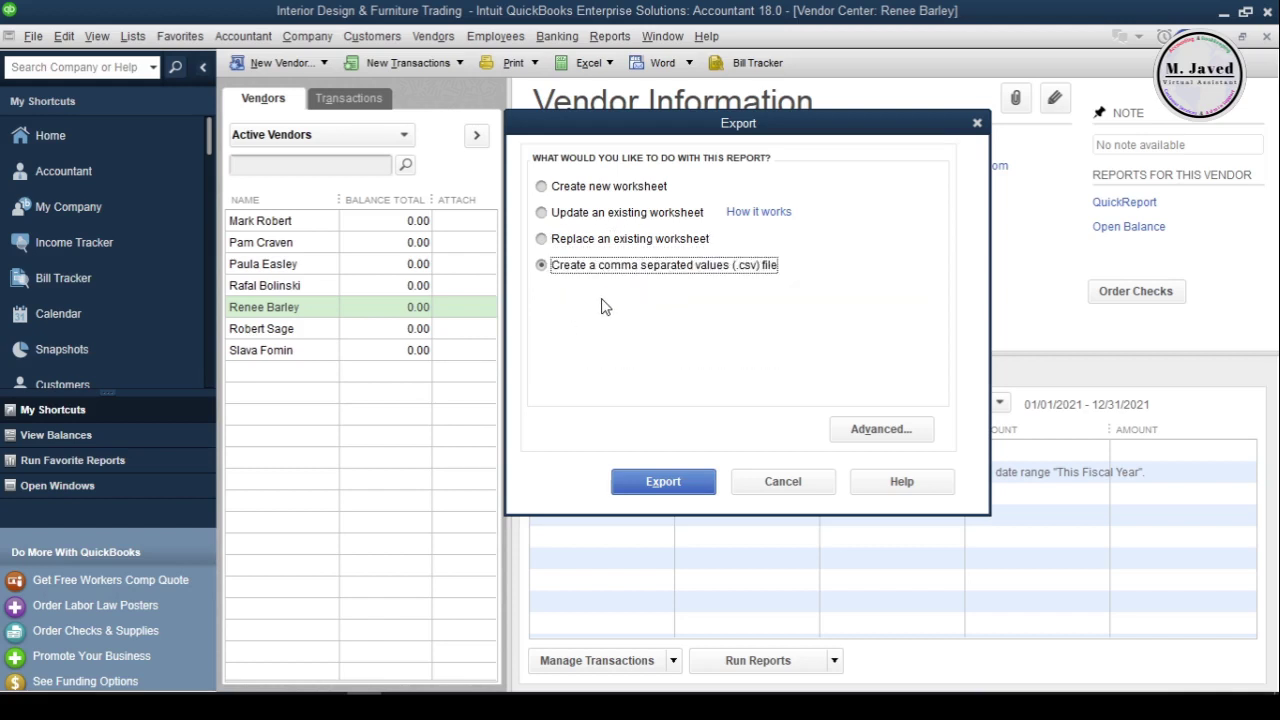
Step: Export the vendor list to a new worksheet in a new workbook and check the exported sheet in Excel
left_click(542, 188)
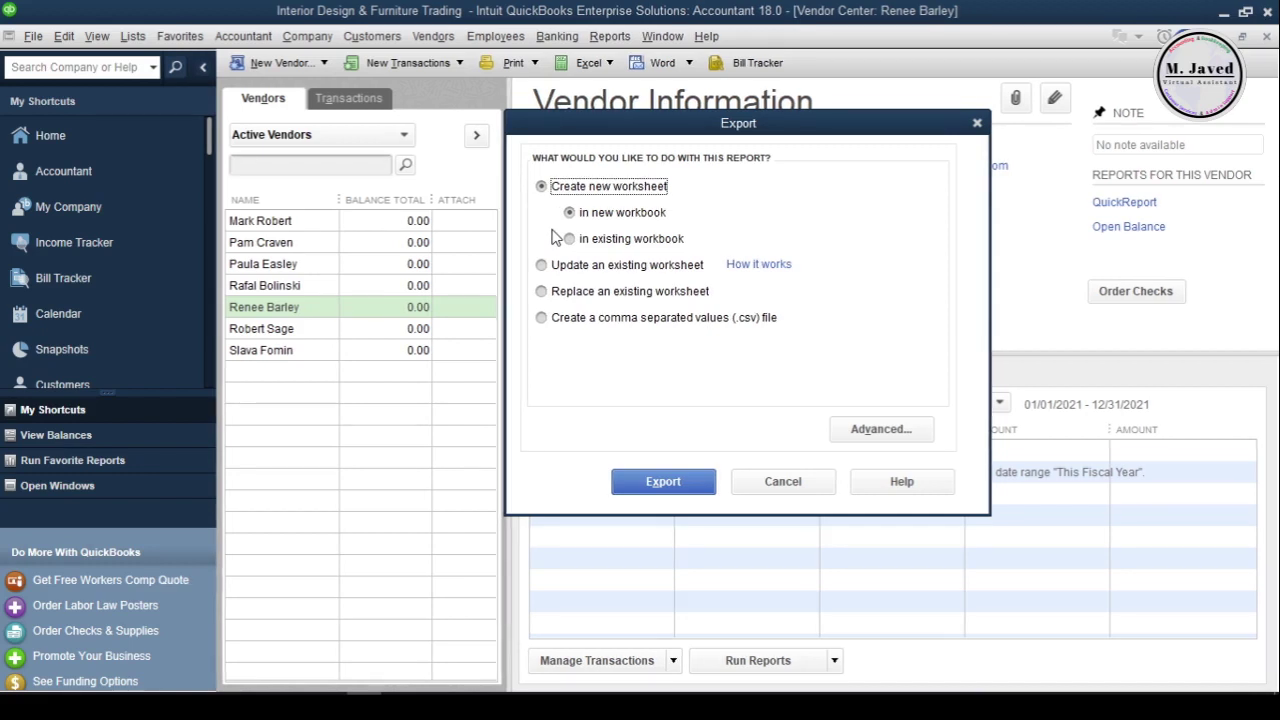
left_click(676, 482)
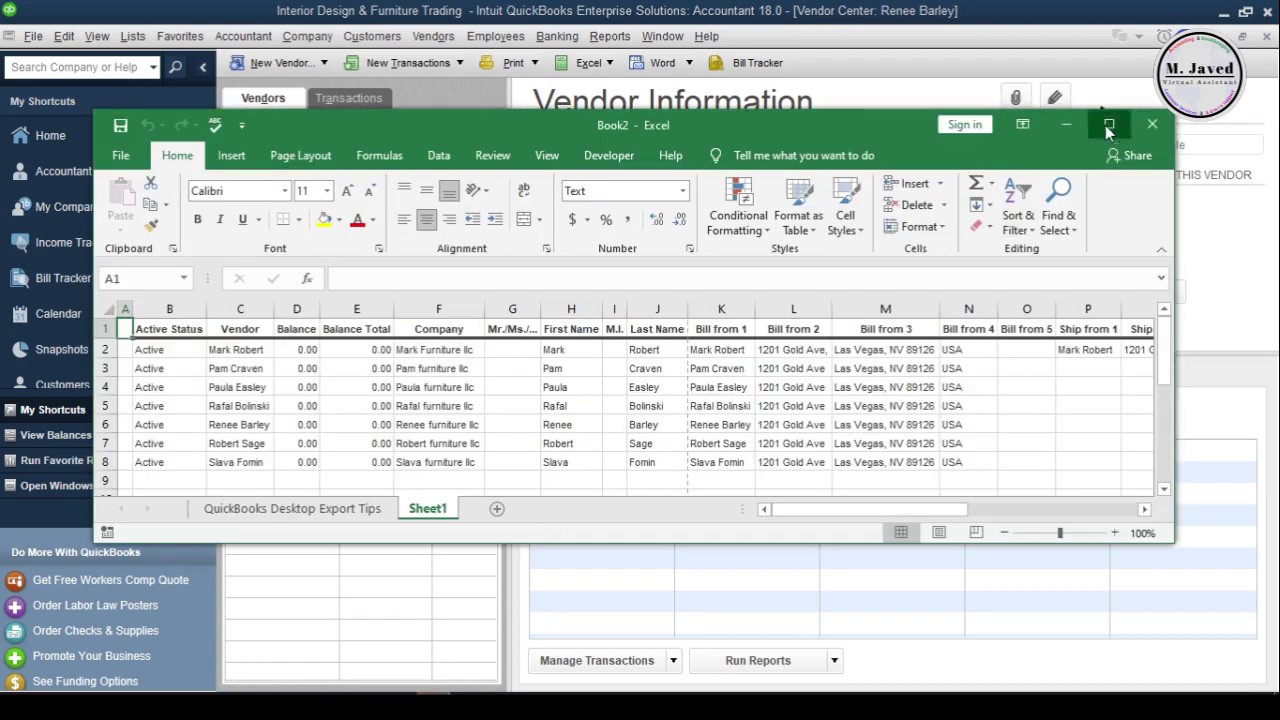
left_click(1110, 126)
left_click(612, 392)
left_click(746, 392)
mouse_move(905, 660)
left_mouse_down()
mouse_move(1094, 663)
mouse_move(882, 662)
left_mouse_up()
left_click(503, 431)
left_click(286, 420)
left_click(657, 392)
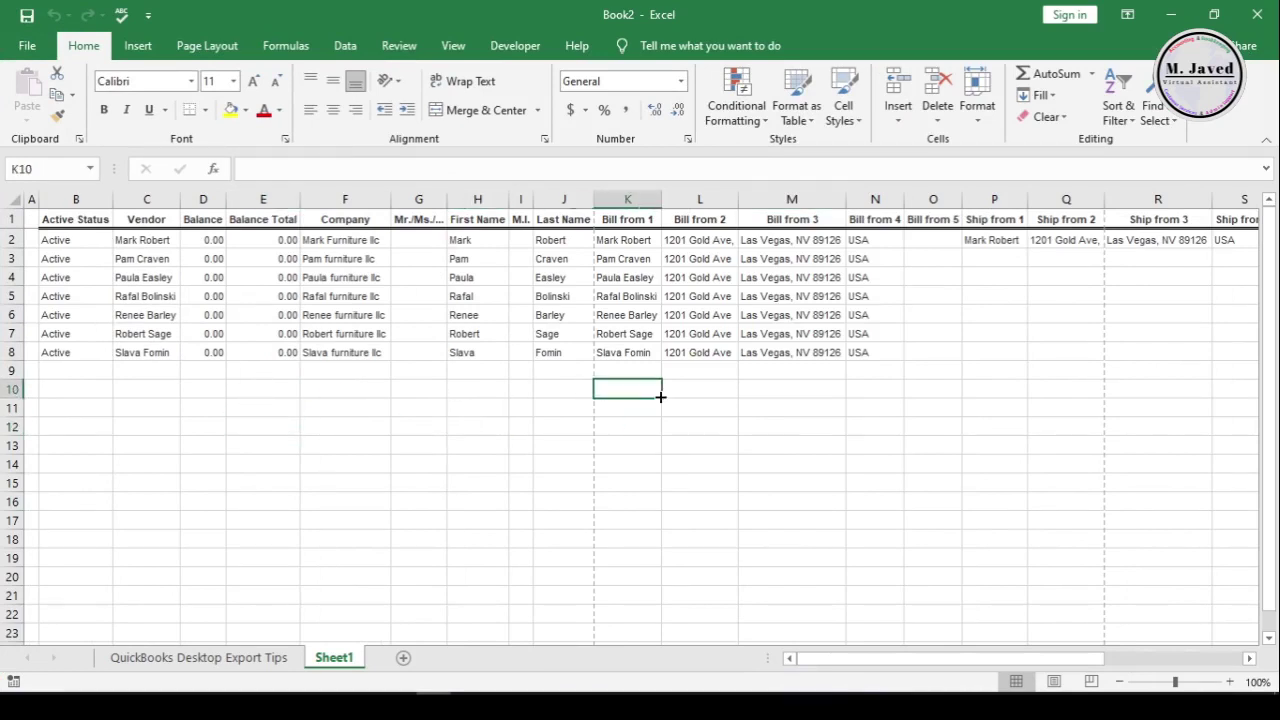
Step: Save the exported workbook as V-List on the Desktop and close it
left_click(27, 15)
left_click(235, 316)
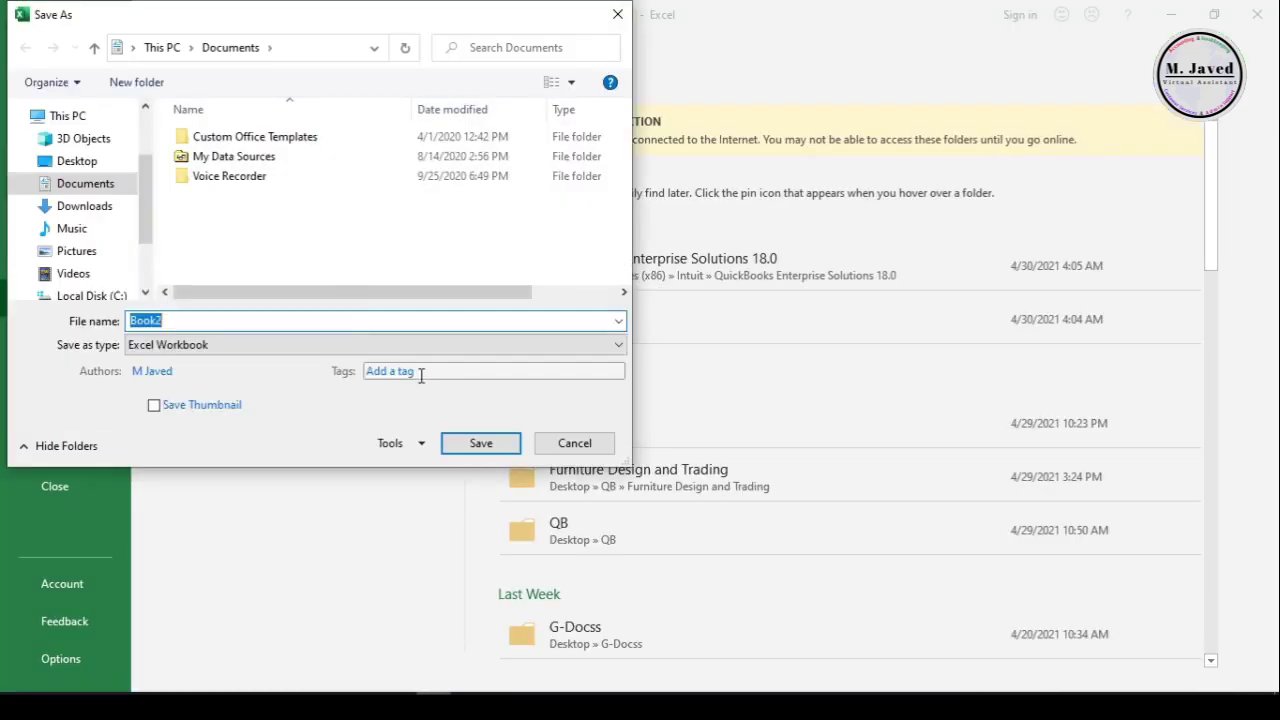
type("V-List")
left_click(120, 163)
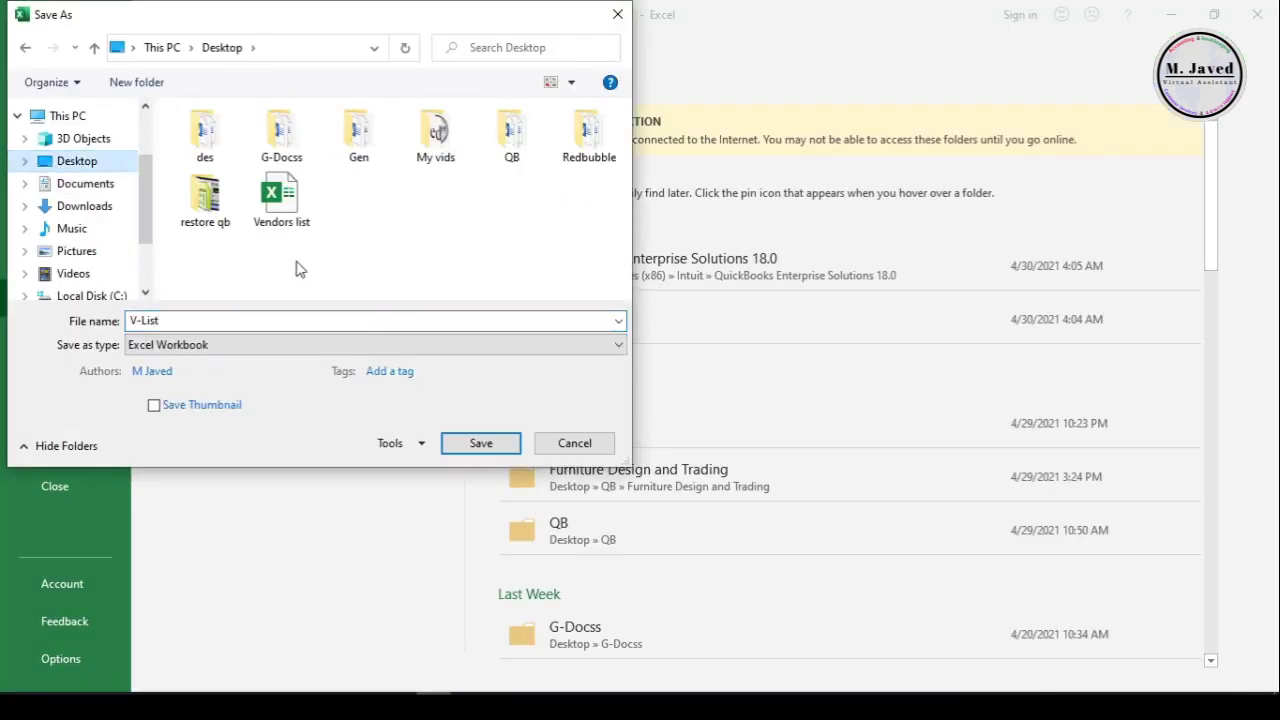
left_click(478, 443)
left_click(551, 435)
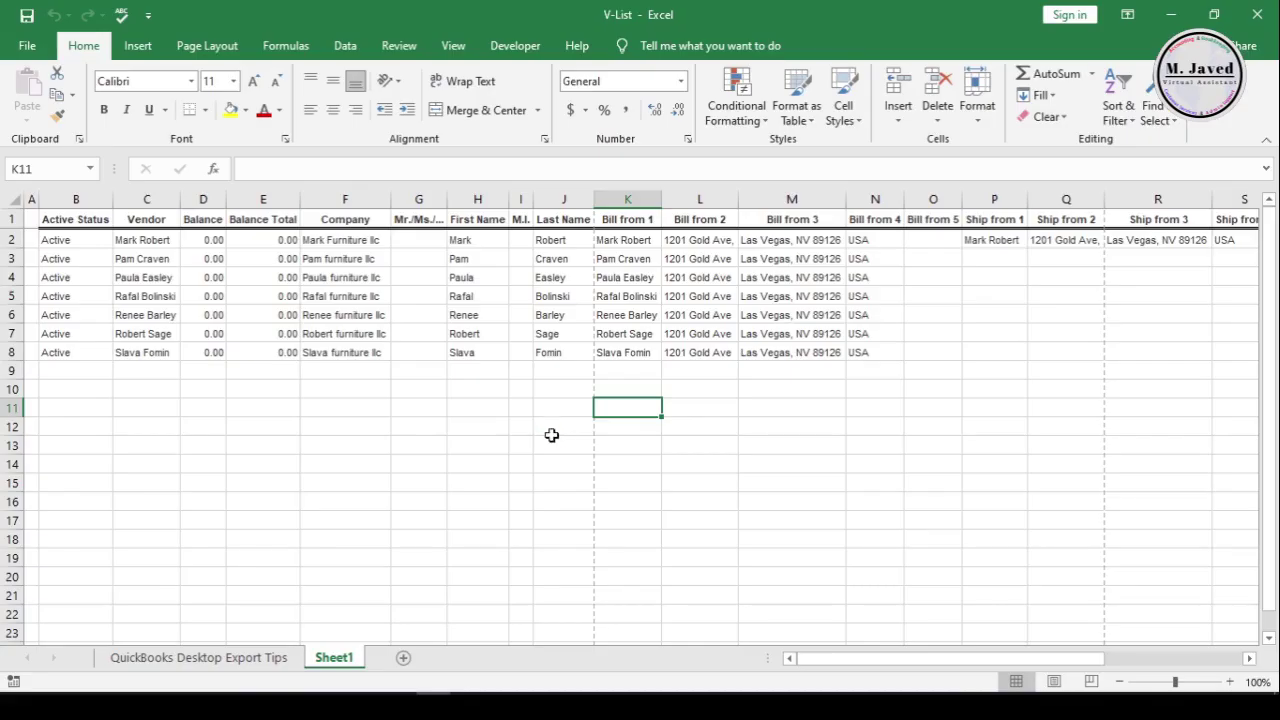
left_click(1257, 14)
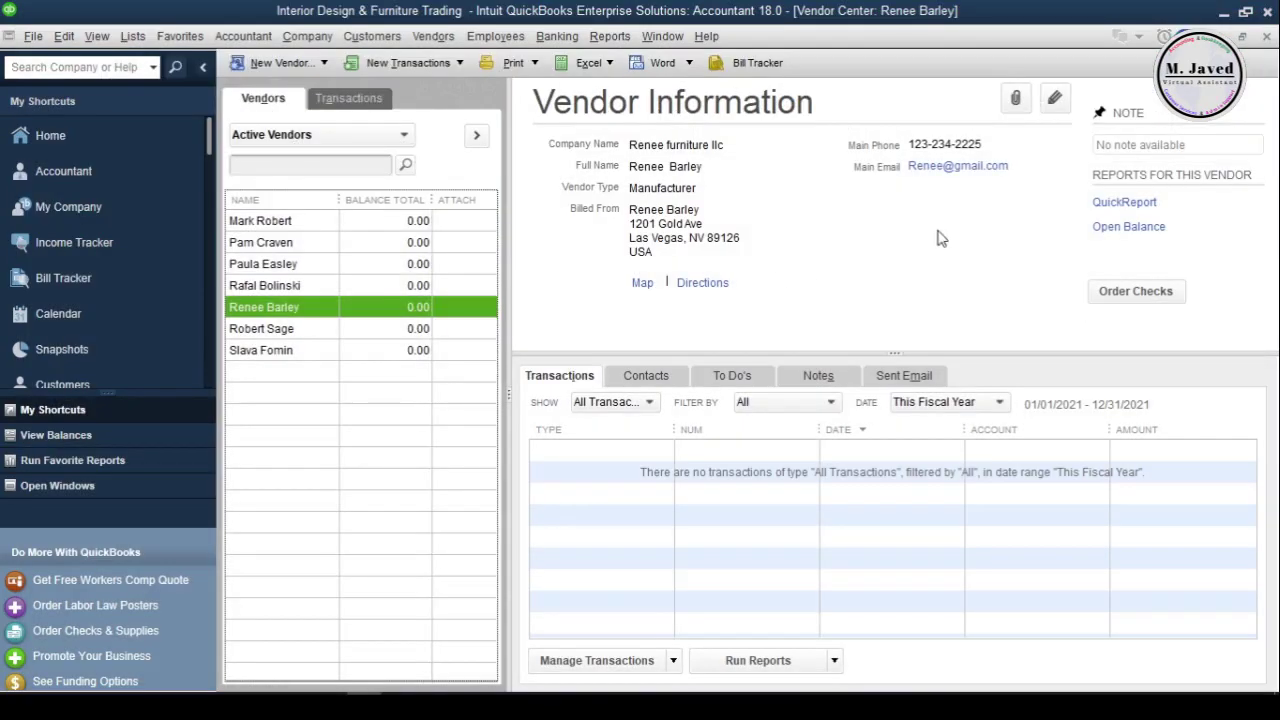
Step: Reopen the V-List workbook from the Desktop and enlarge it to 160% to examine the exported vendor columns
left_click(1221, 13)
double_click(106, 258)
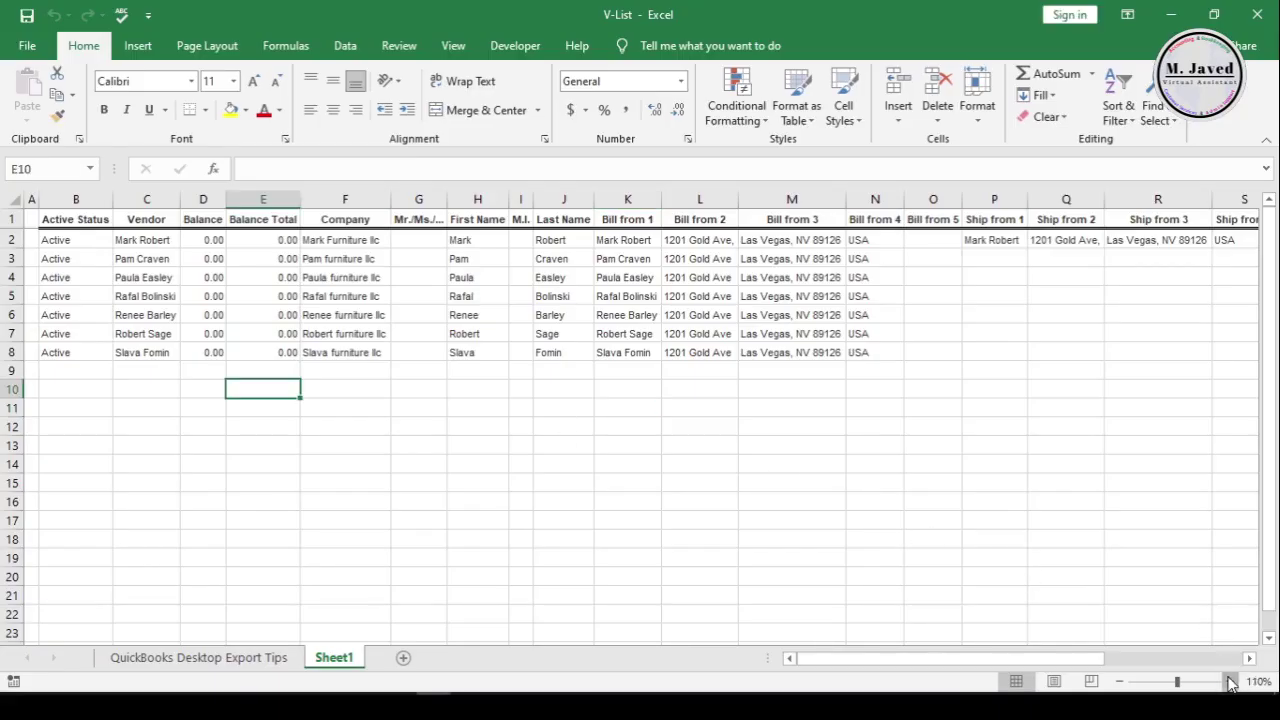
left_click(1230, 682)
left_click(1230, 682)
left_click(1230, 682)
left_click(1230, 682)
left_click(1230, 682)
left_click(785, 513)
left_click_drag(863, 660, 837, 658)
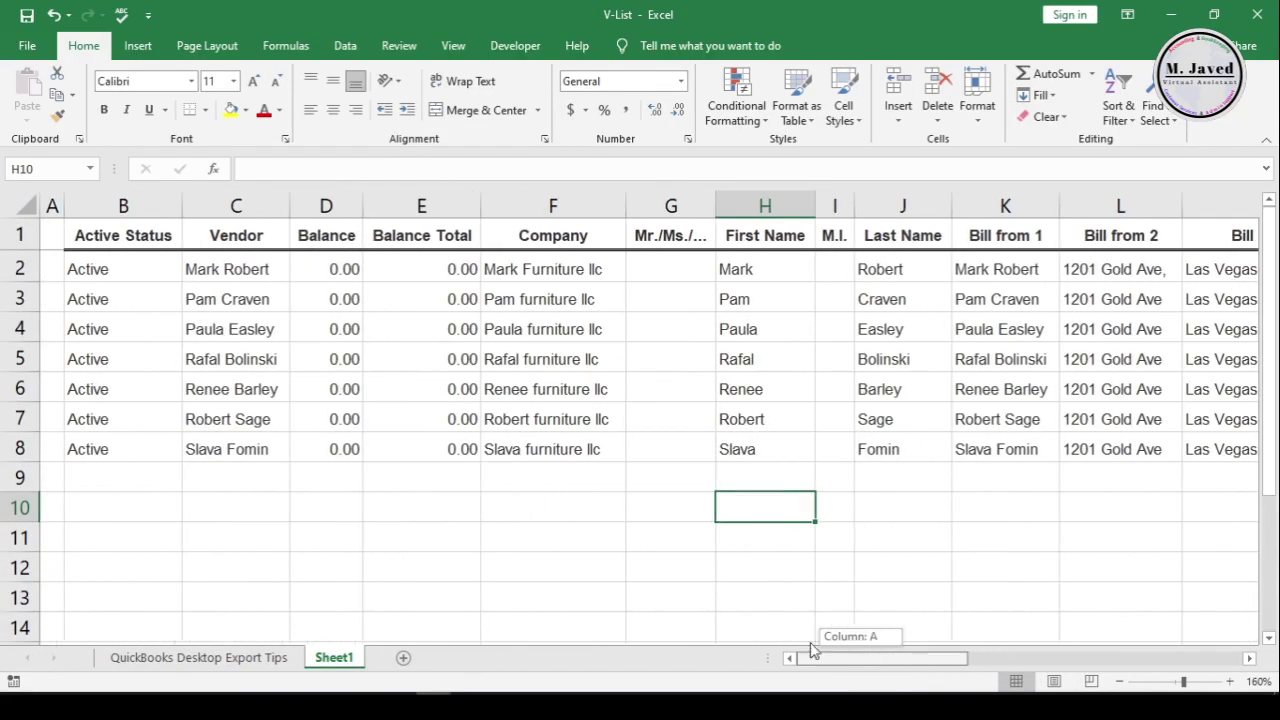
Step: Return to QuickBooks and close the Vendor Center
left_click(426, 480)
left_click(903, 329)
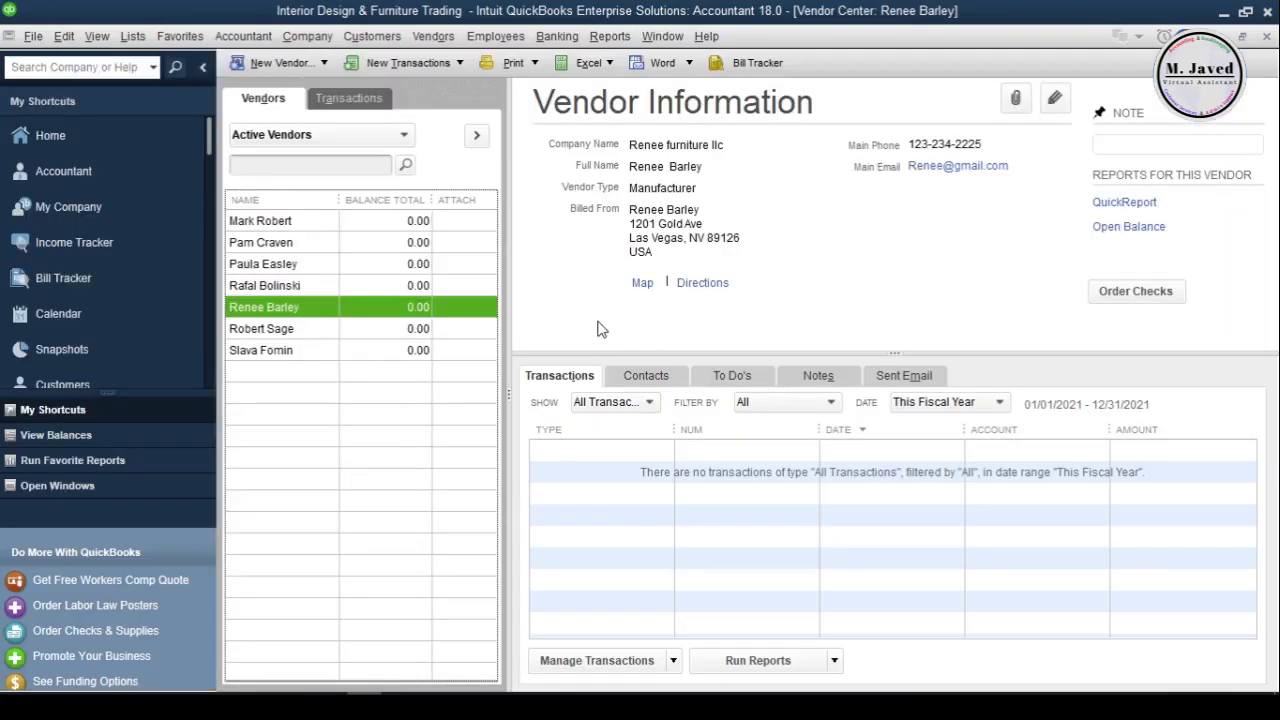
left_click(1266, 38)
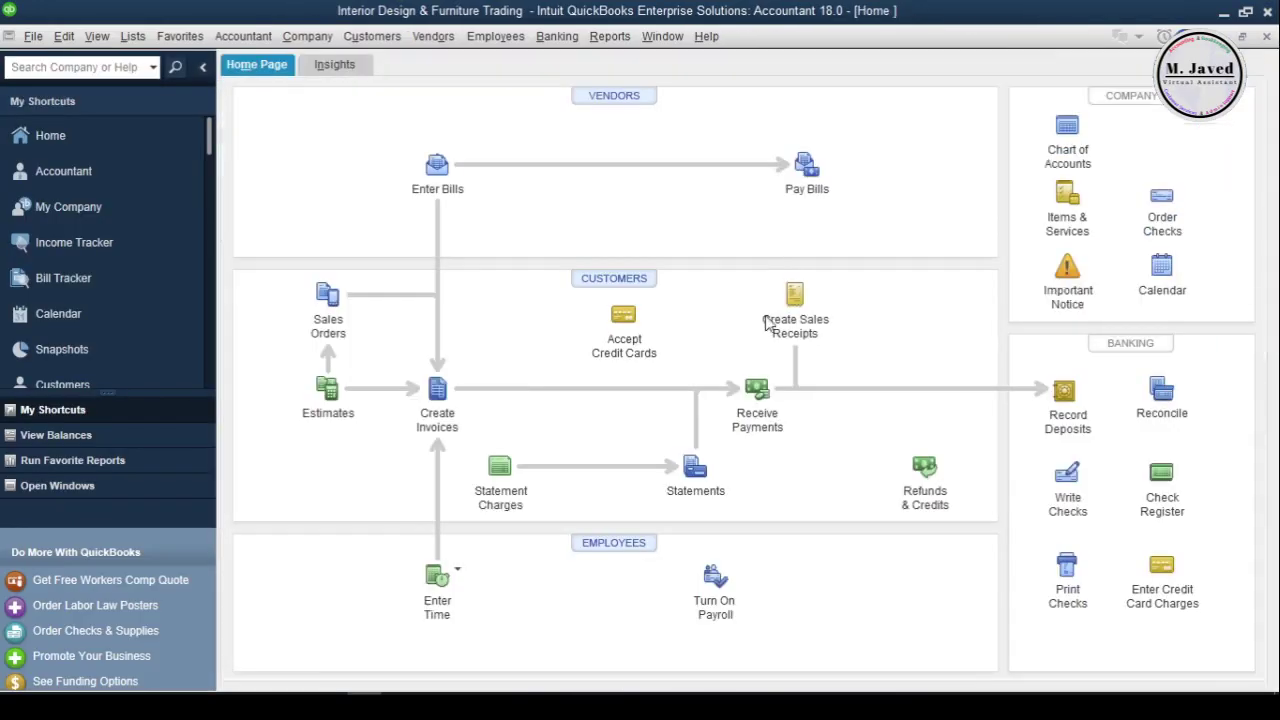